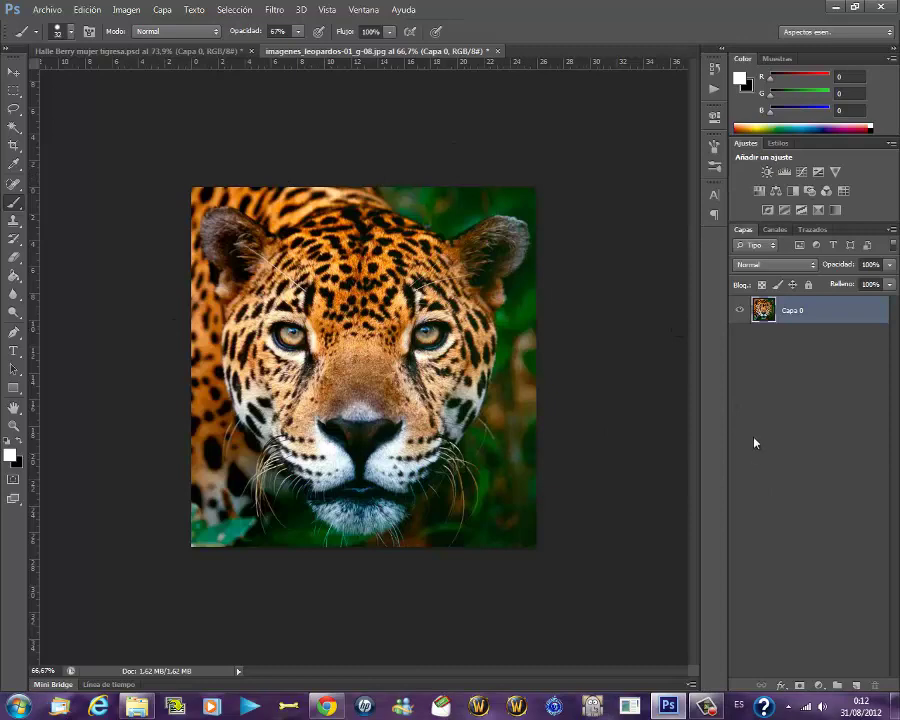
Drag the jaguar photo onto the portrait as a new layer with the Move tool
left_click(14, 73)
mouse_move(220, 285)
left_mouse_down()
mouse_move(251, 123)
mouse_move(366, 292)
left_mouse_up()
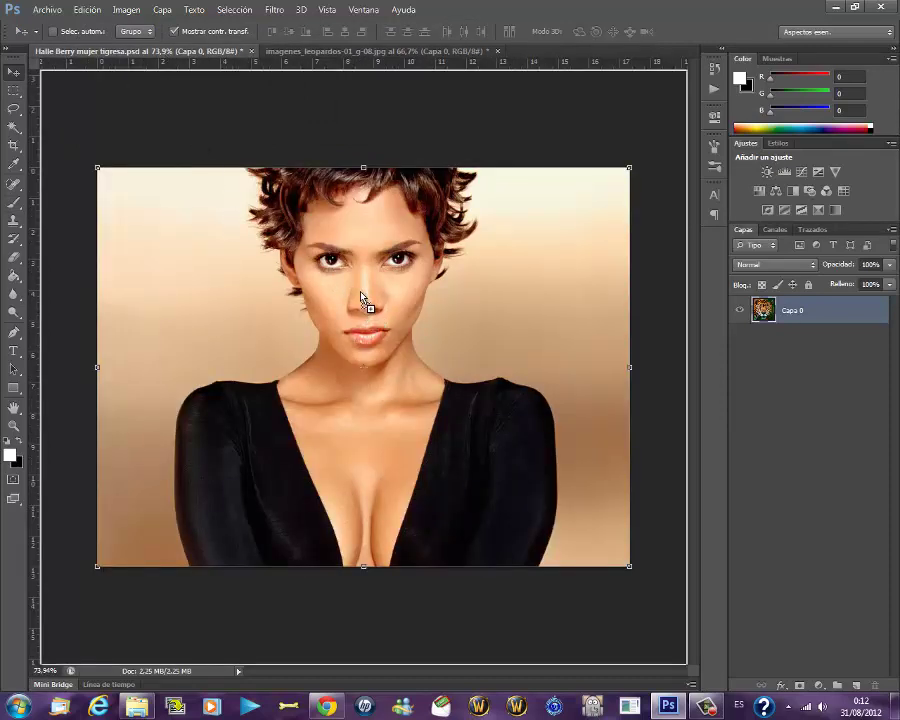
left_click_drag(362, 296, 352, 245)
mouse_move(432, 317)
left_mouse_down()
mouse_move(405, 393)
mouse_move(392, 473)
left_mouse_up()
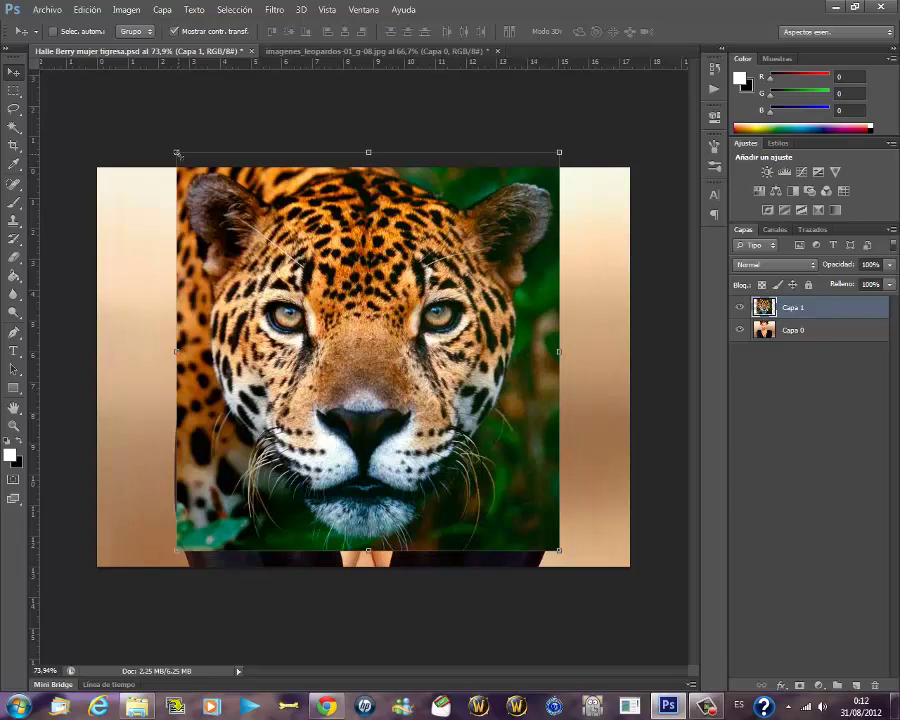
Scale the jaguar layer to about 65.63% × 58.46% and position it over her head
left_click_drag(176, 153, 276, 280)
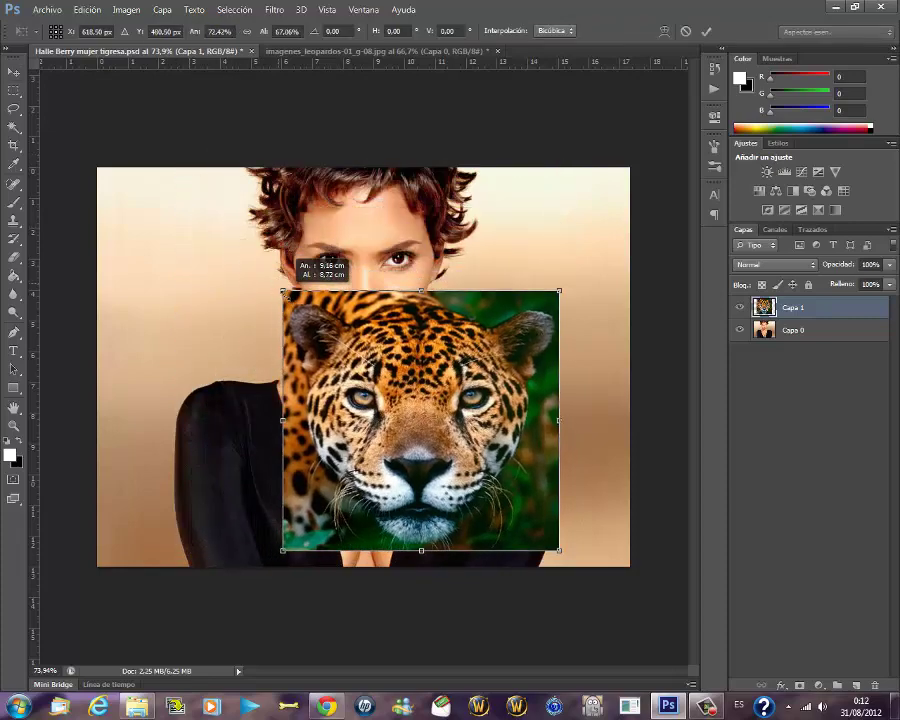
mouse_move(276, 280)
left_mouse_down()
mouse_move(405, 456)
mouse_move(276, 400)
left_mouse_up()
left_click_drag(288, 355, 288, 390)
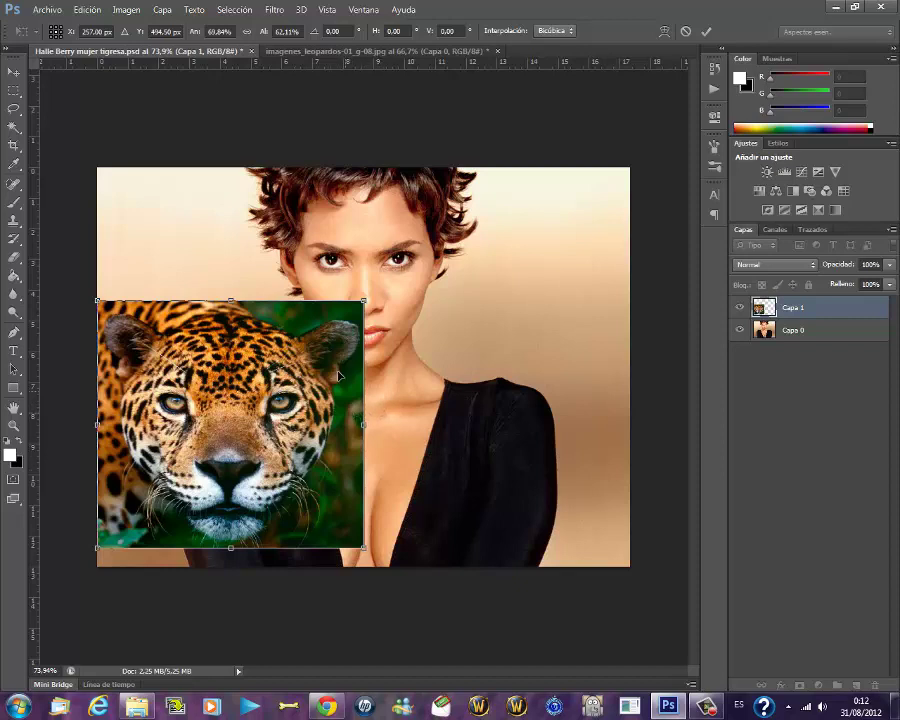
left_click_drag(312, 330, 255, 348)
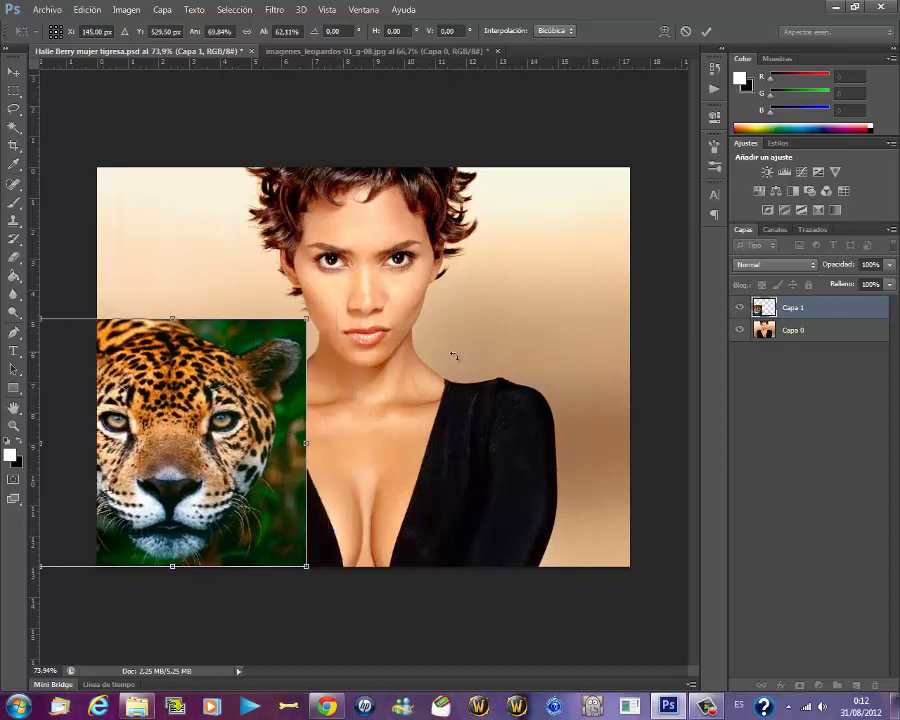
mouse_move(281, 356)
left_mouse_down()
mouse_move(526, 391)
mouse_move(630, 300)
mouse_move(529, 348)
mouse_move(300, 358)
mouse_move(229, 294)
mouse_move(360, 375)
mouse_move(372, 399)
mouse_move(446, 398)
mouse_move(440, 363)
left_mouse_up()
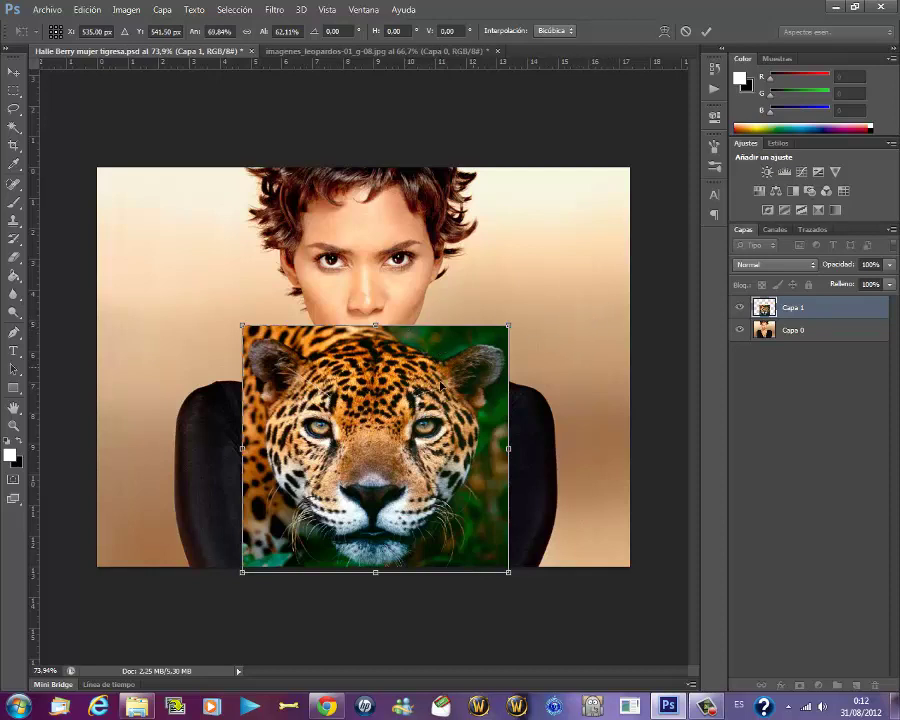
left_click_drag(418, 416, 418, 257)
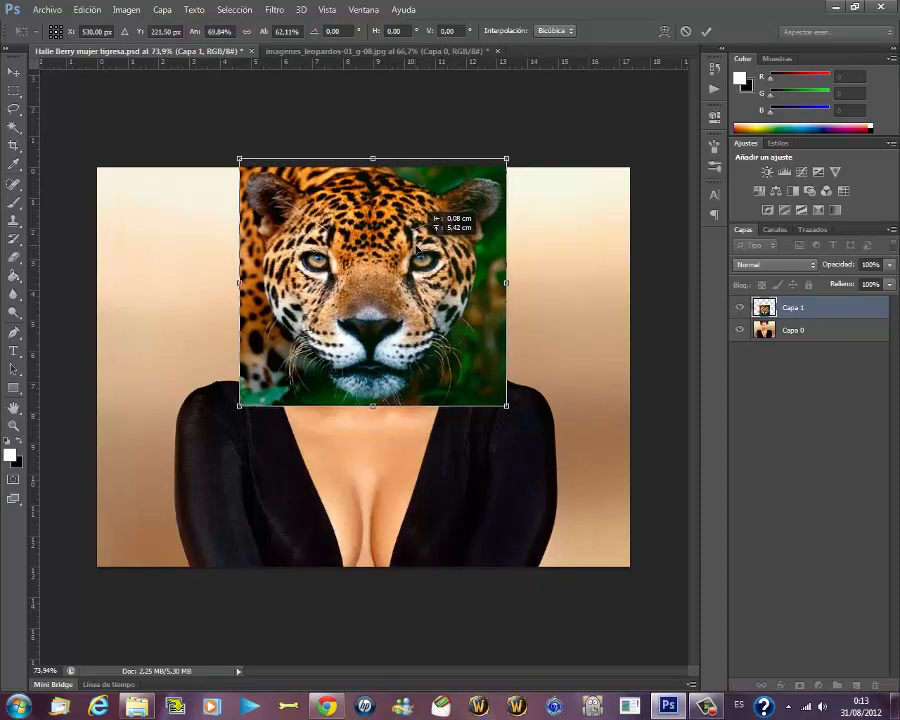
left_click_drag(418, 257, 415, 248)
left_click_drag(506, 406, 490, 391)
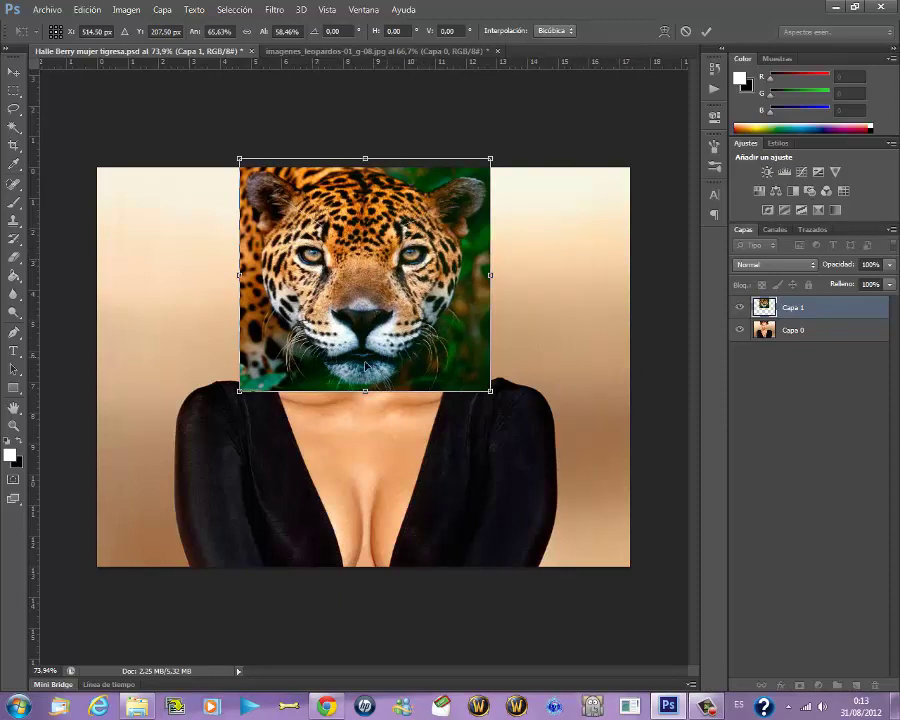
Drop Capa 1 to 48% opacity and align the jaguar's eyes and muzzle over her face
left_click(889, 265)
left_click_drag(888, 284, 851, 286)
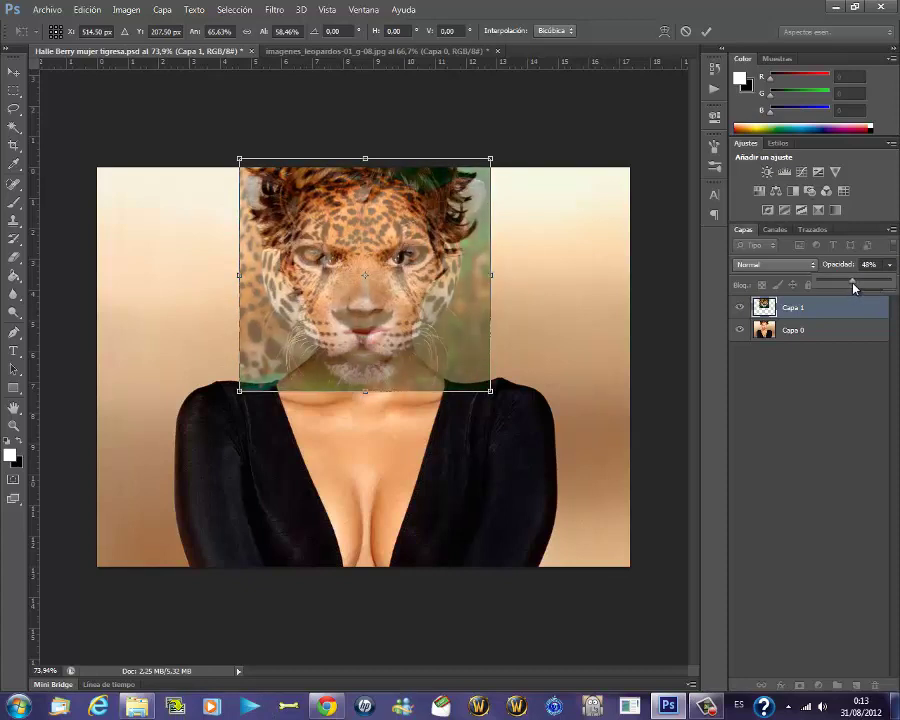
left_click_drag(855, 288, 855, 288)
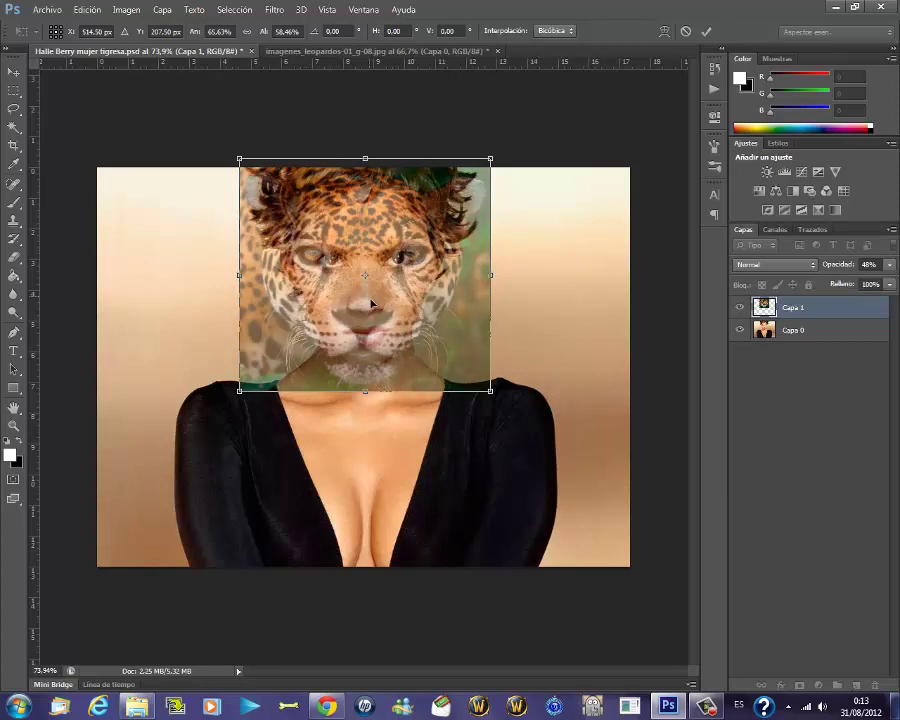
mouse_move(371, 303)
left_mouse_down()
mouse_move(408, 347)
mouse_move(405, 322)
mouse_move(398, 333)
mouse_move(393, 323)
mouse_move(500, 331)
mouse_move(414, 332)
left_mouse_up()
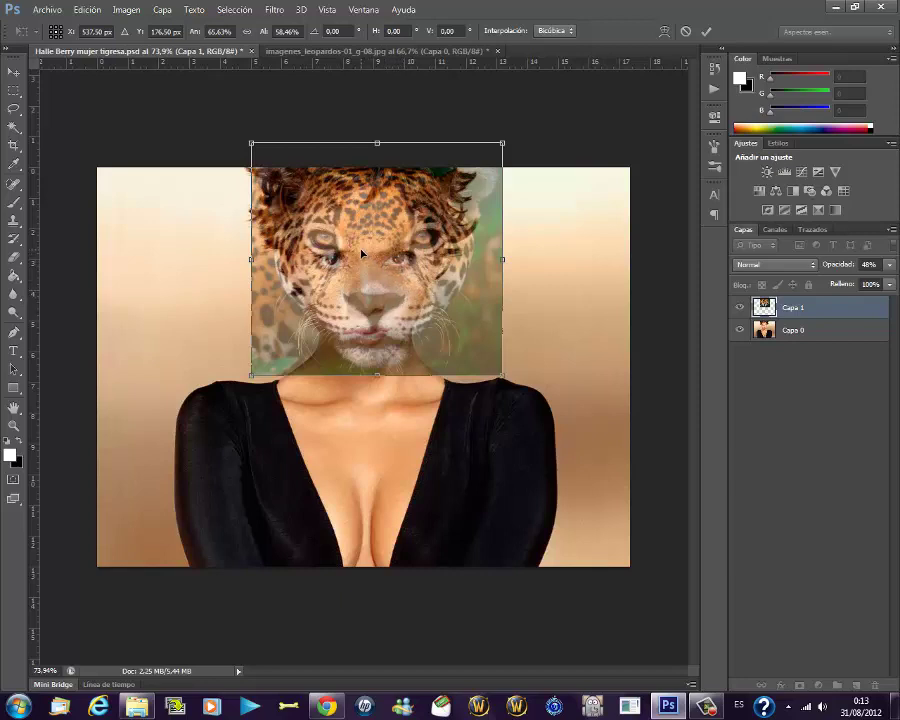
left_click_drag(362, 253, 358, 252)
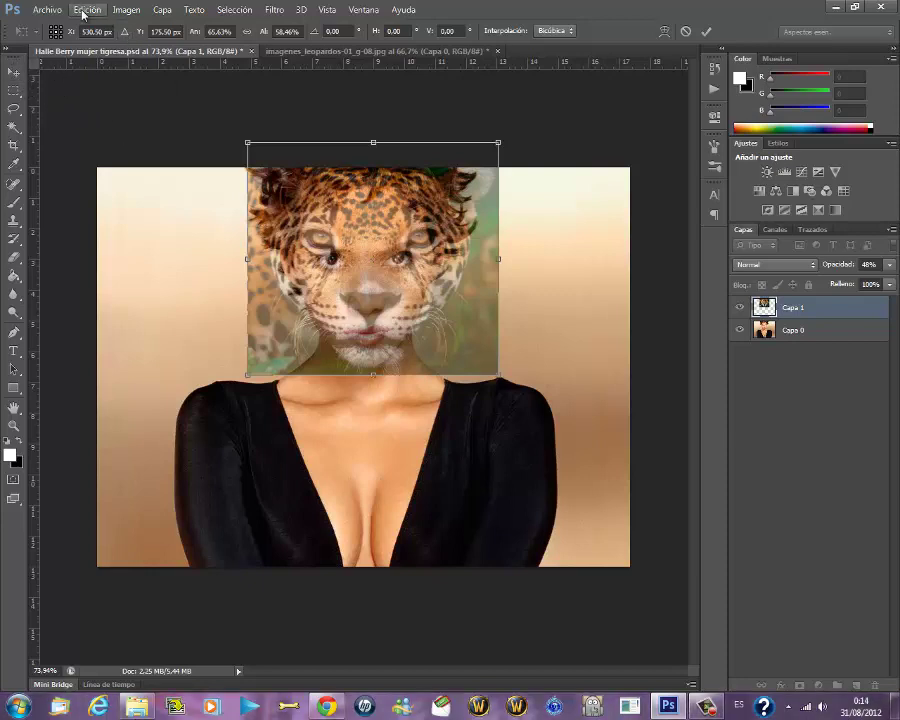
Apply the jaguar's placement and put the layer into Edición > Transformar > Deformar
left_click(12, 72)
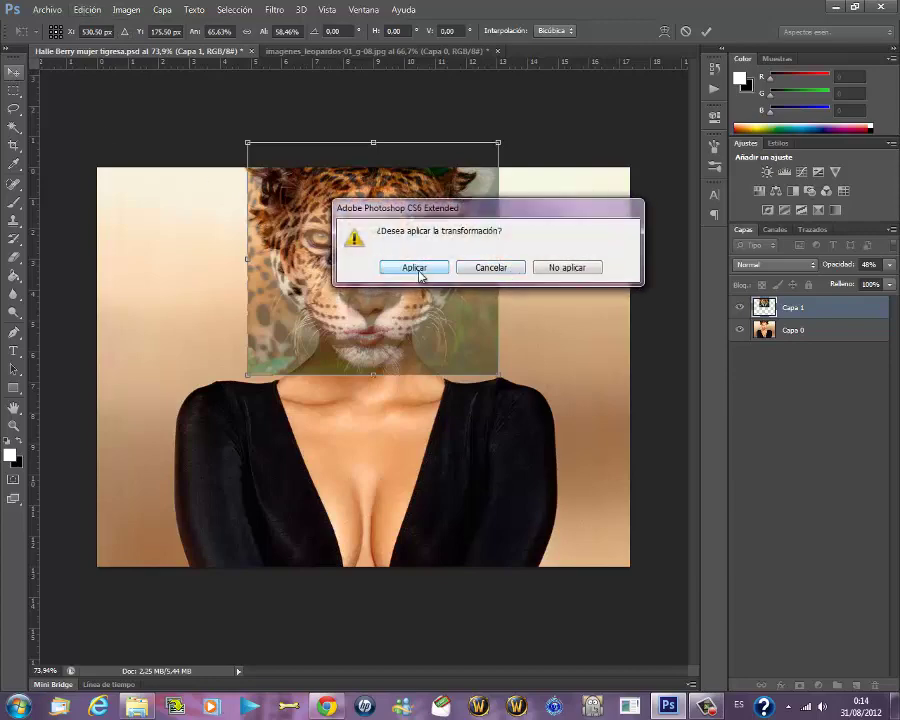
left_click(400, 267)
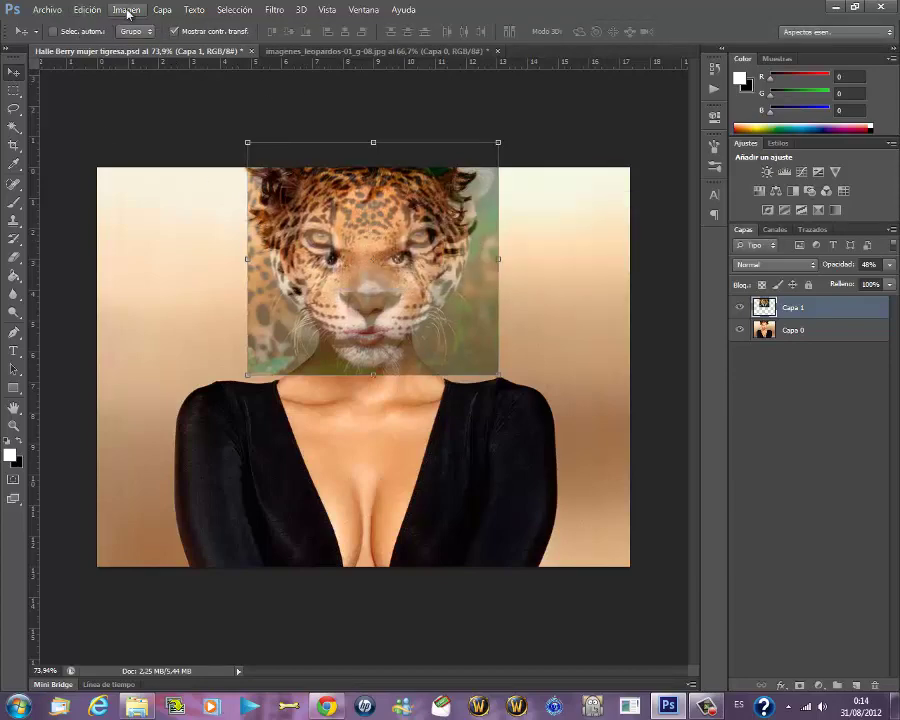
left_click(88, 10)
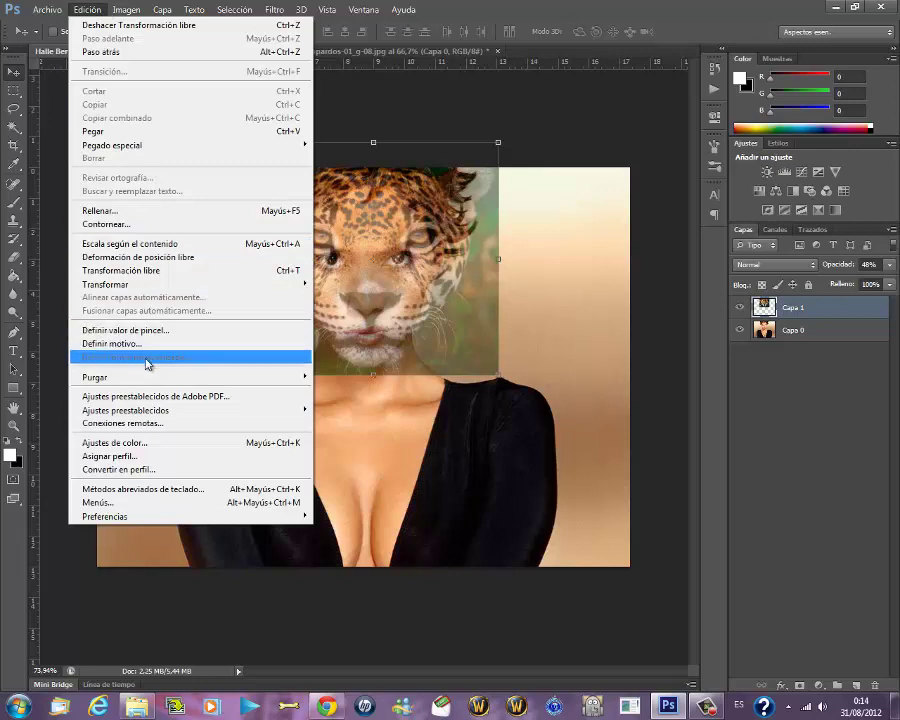
mouse_move(106, 284)
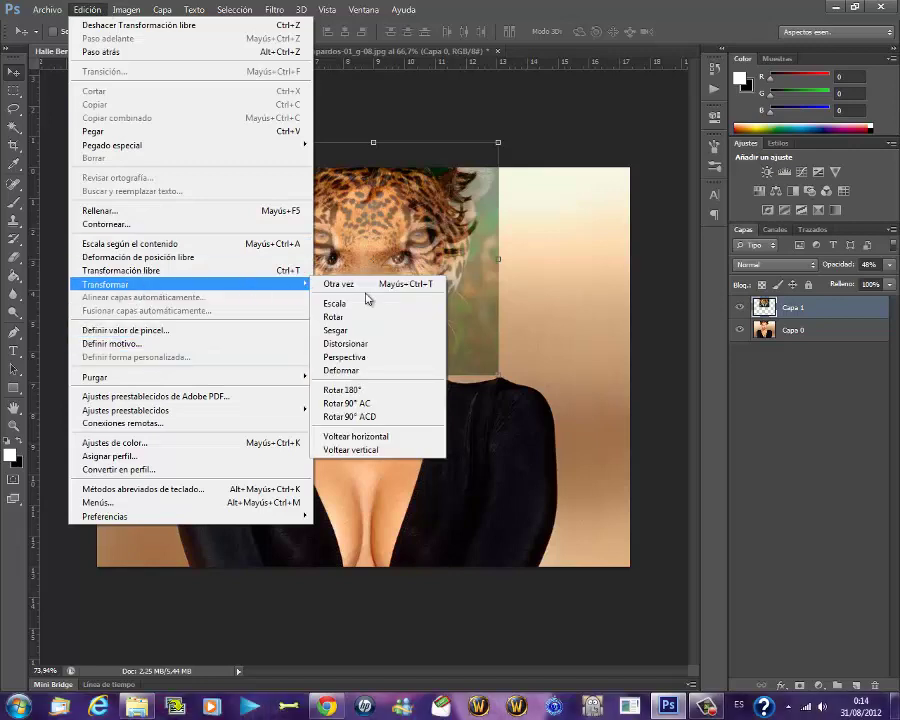
left_click(367, 371)
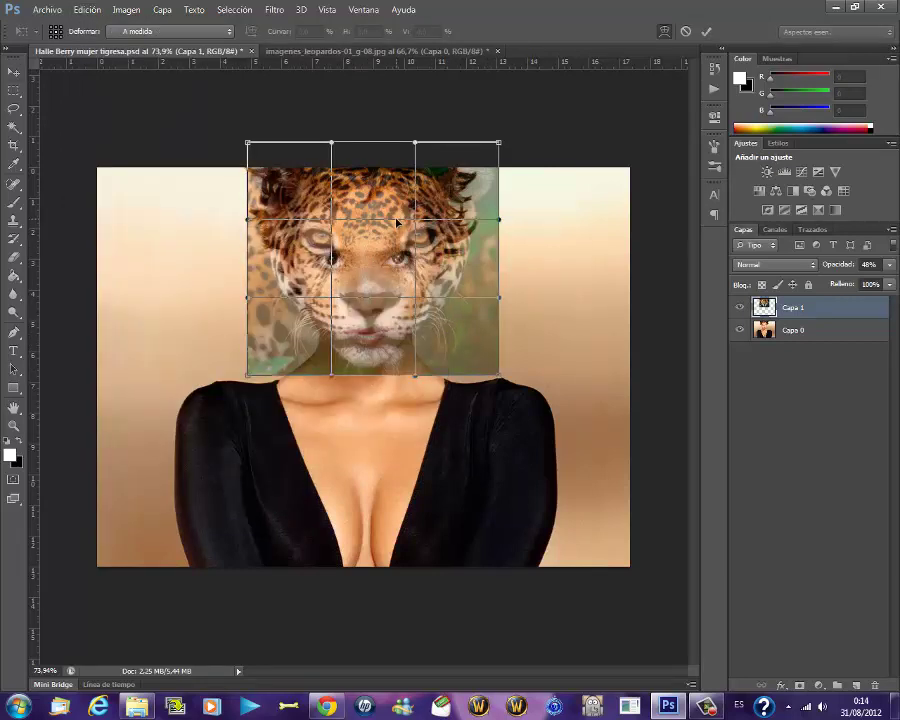
Warp the jaguar's eyes, brow and snout to match the woman's features
left_click_drag(418, 226, 397, 250)
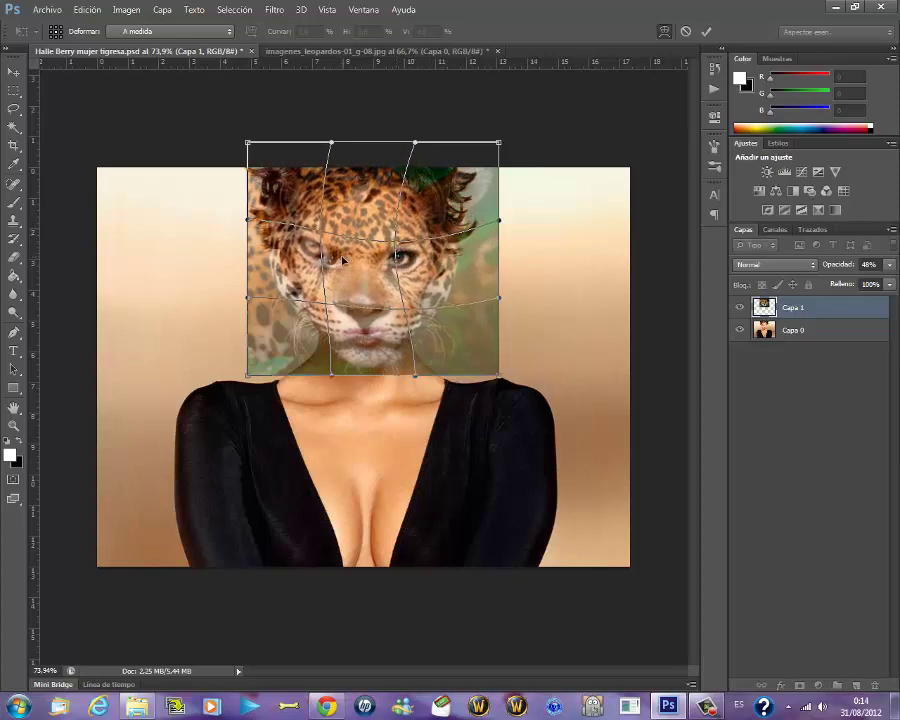
mouse_move(343, 260)
left_mouse_down()
mouse_move(298, 255)
mouse_move(343, 258)
left_mouse_up()
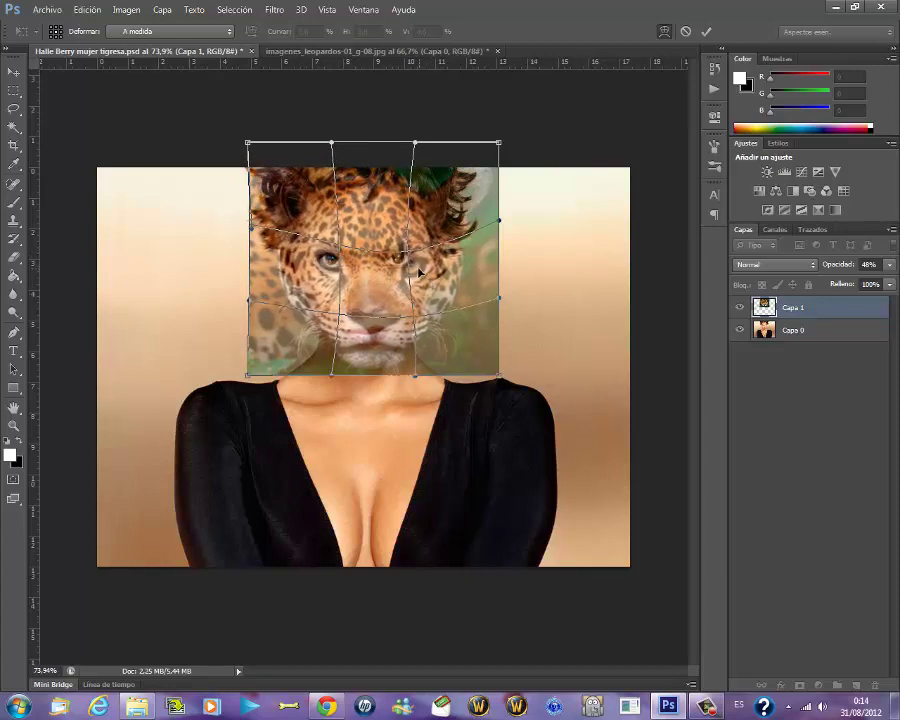
left_click_drag(419, 271, 404, 261)
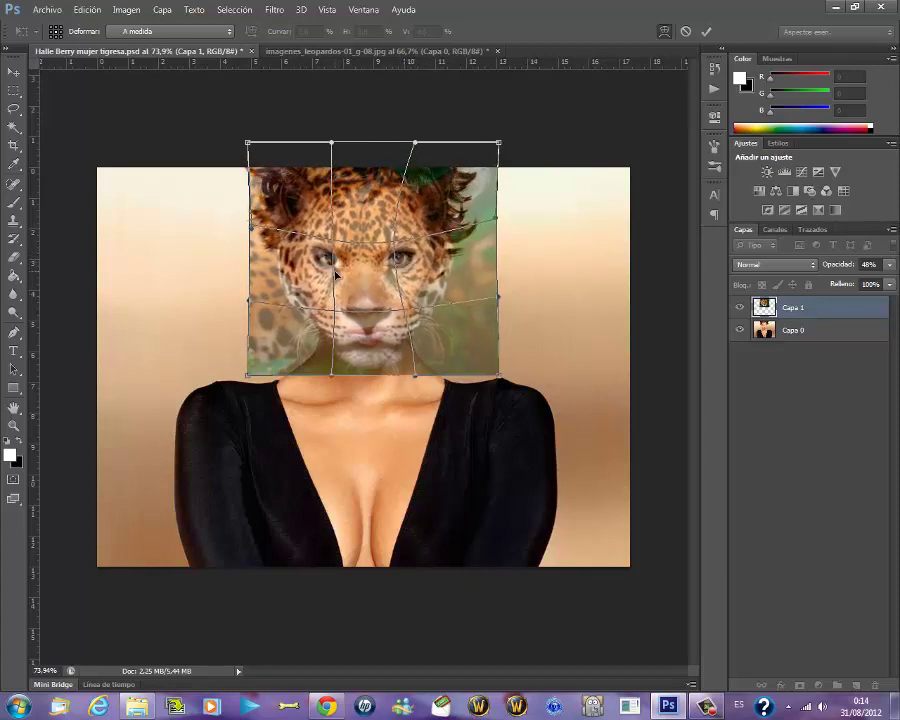
left_click_drag(337, 272, 364, 275)
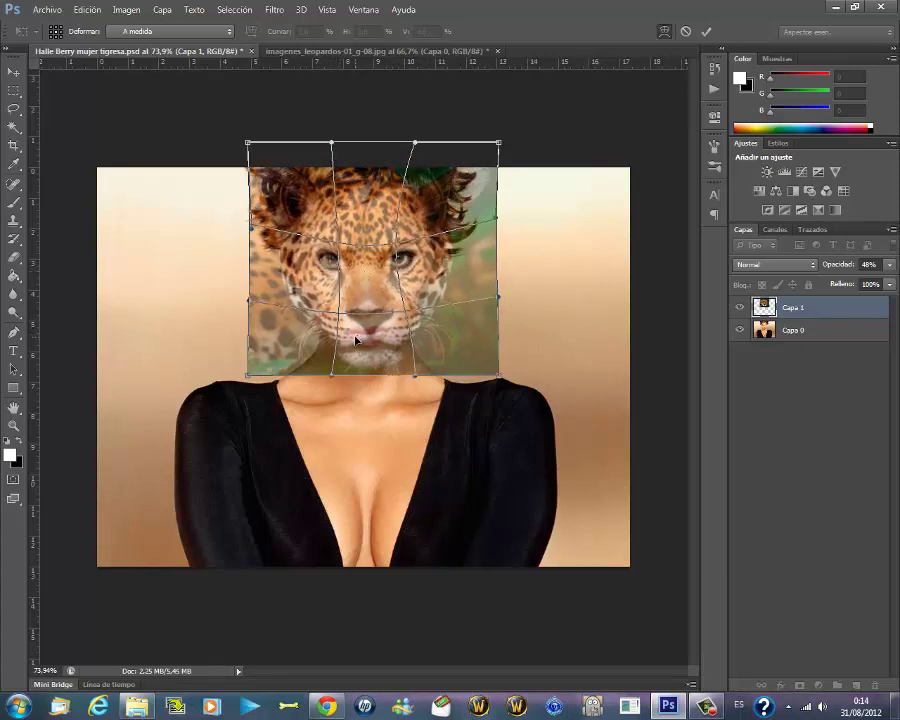
left_click_drag(355, 340, 355, 339)
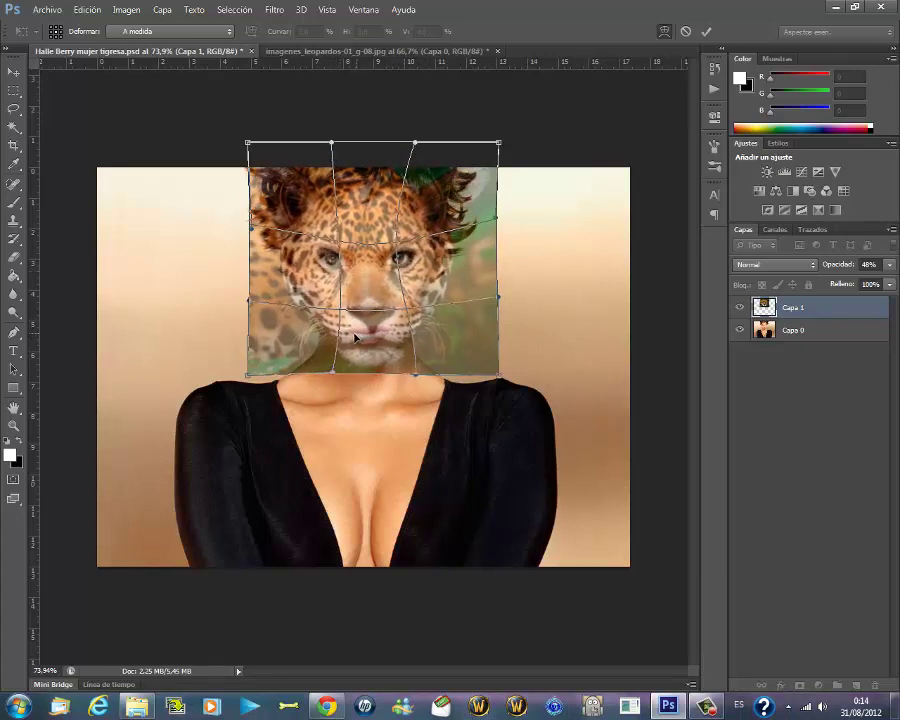
mouse_move(332, 280)
left_mouse_down()
mouse_move(335, 262)
mouse_move(403, 272)
left_mouse_up()
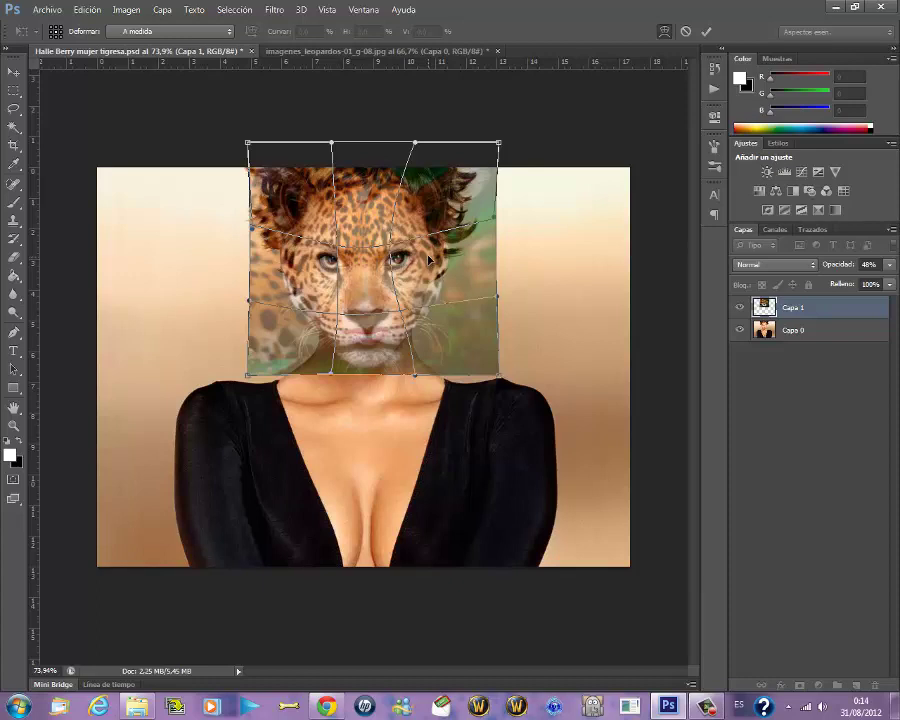
left_click_drag(430, 260, 377, 263)
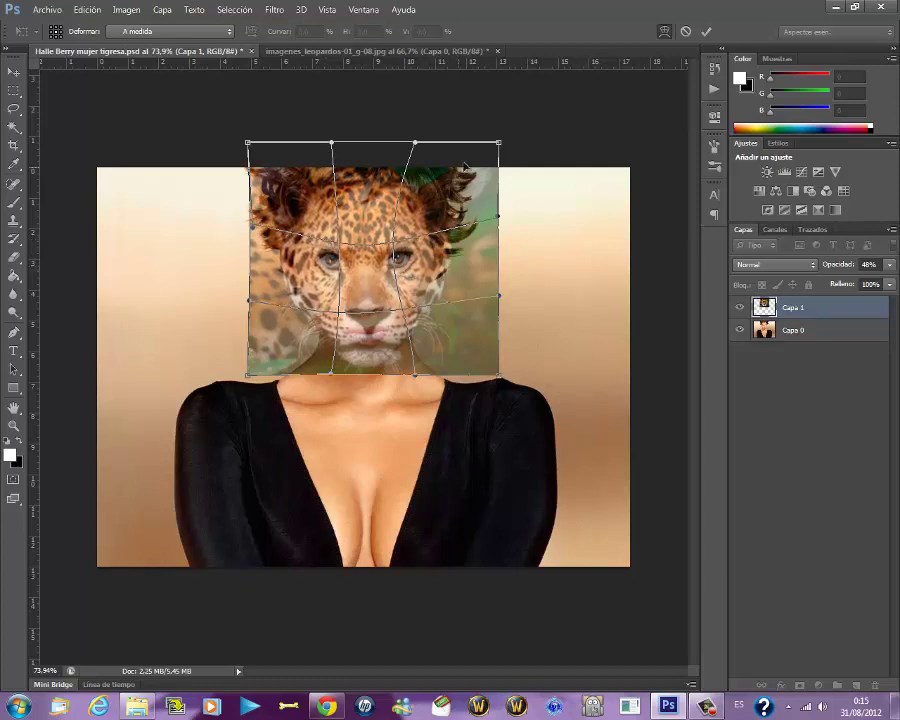
Stretch the leopard face's top corners and left side outward around her head
left_click_drag(498, 146, 502, 131)
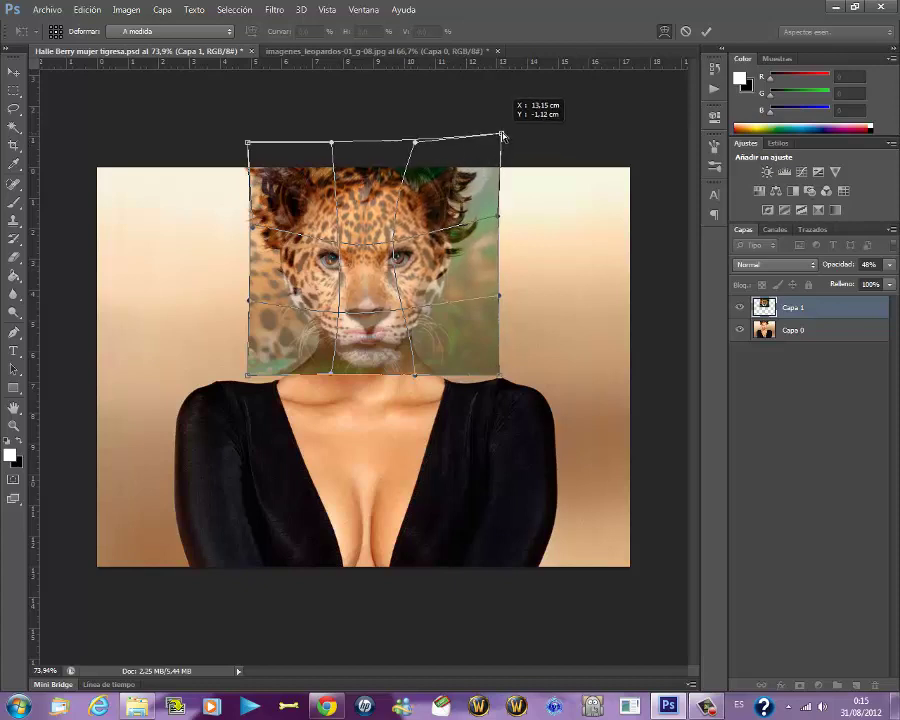
left_click_drag(249, 143, 242, 127)
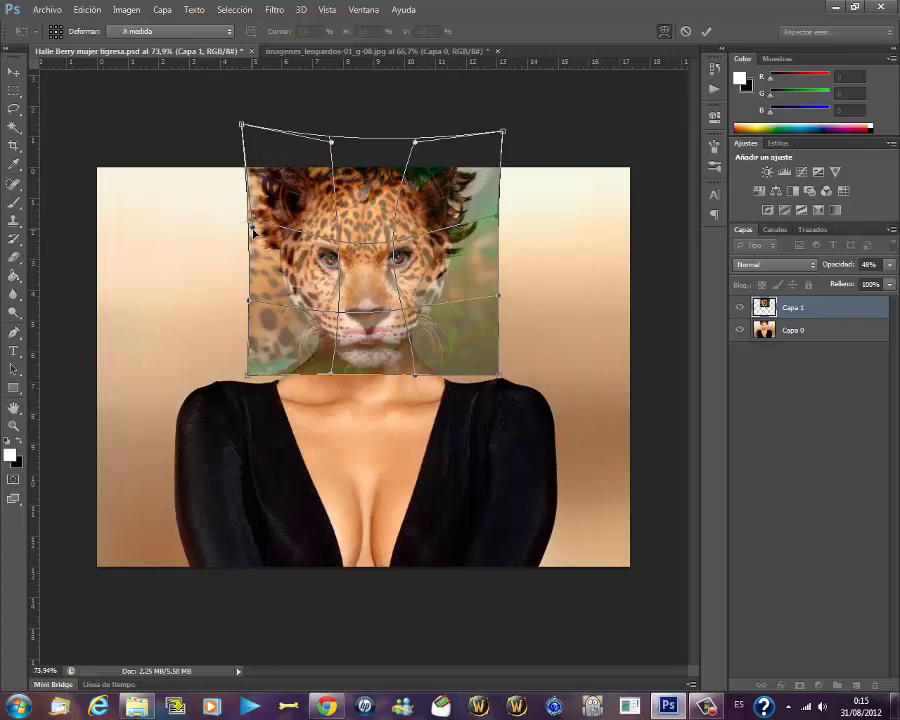
left_click_drag(253, 232, 234, 222)
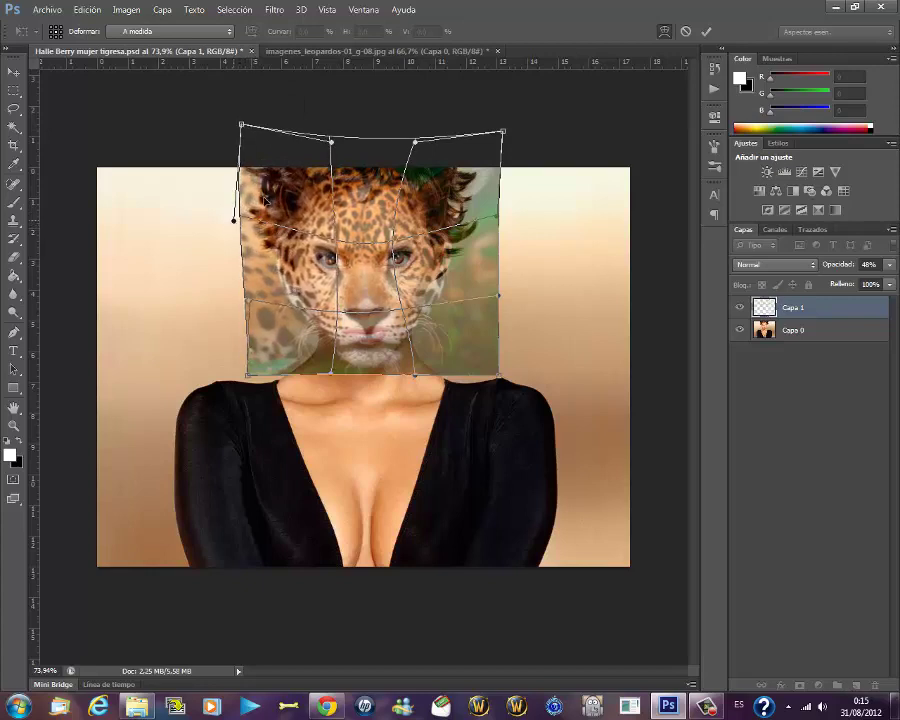
left_click_drag(243, 127, 228, 118)
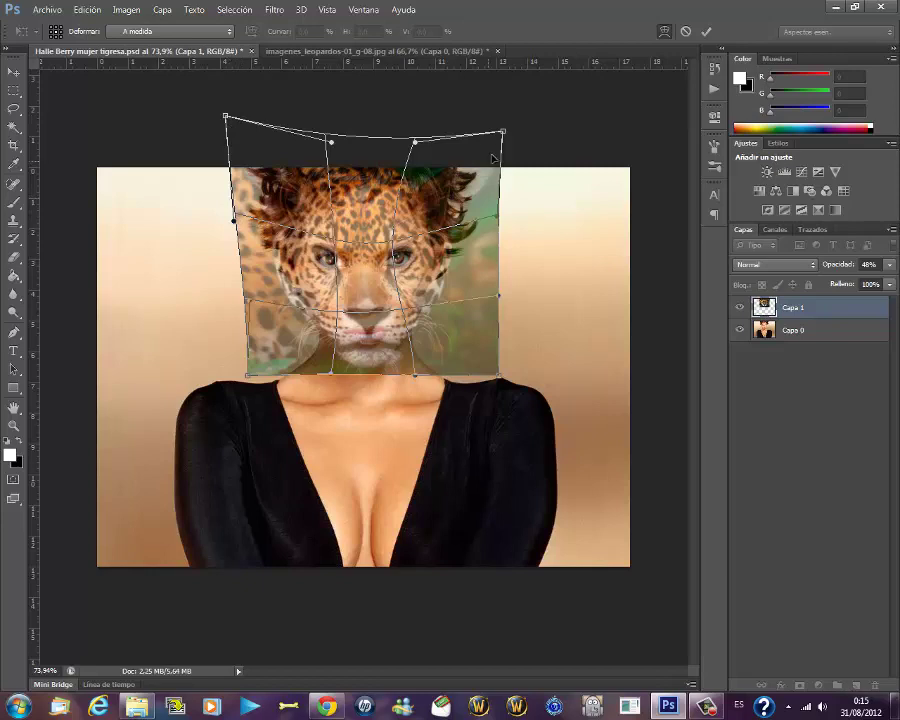
left_click_drag(503, 131, 514, 122)
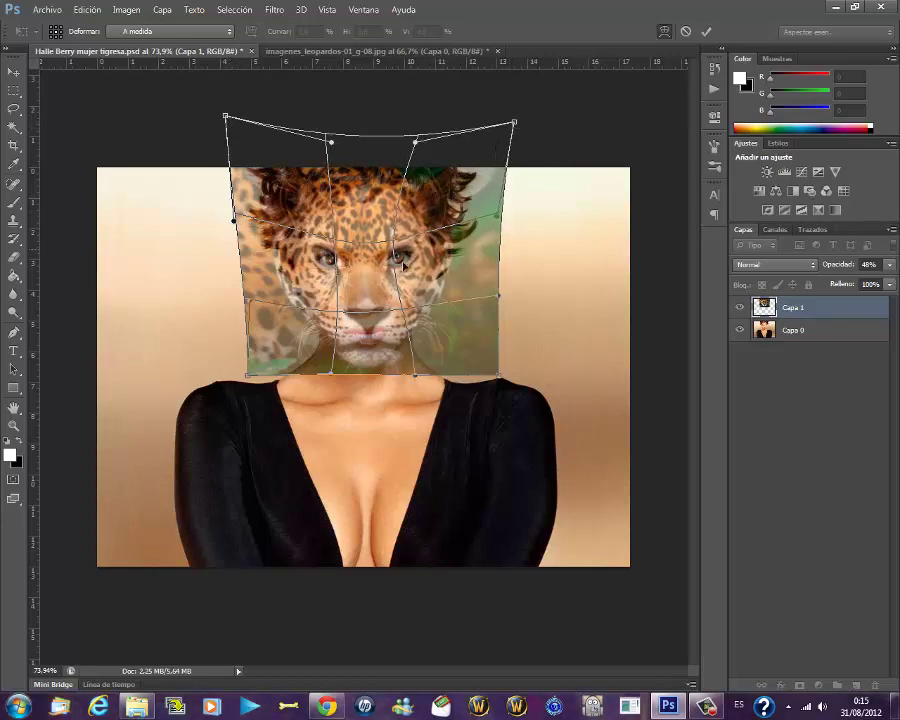
Align the leopard's eyes and mouth with hers and apply the warp
left_click_drag(391, 278, 445, 254)
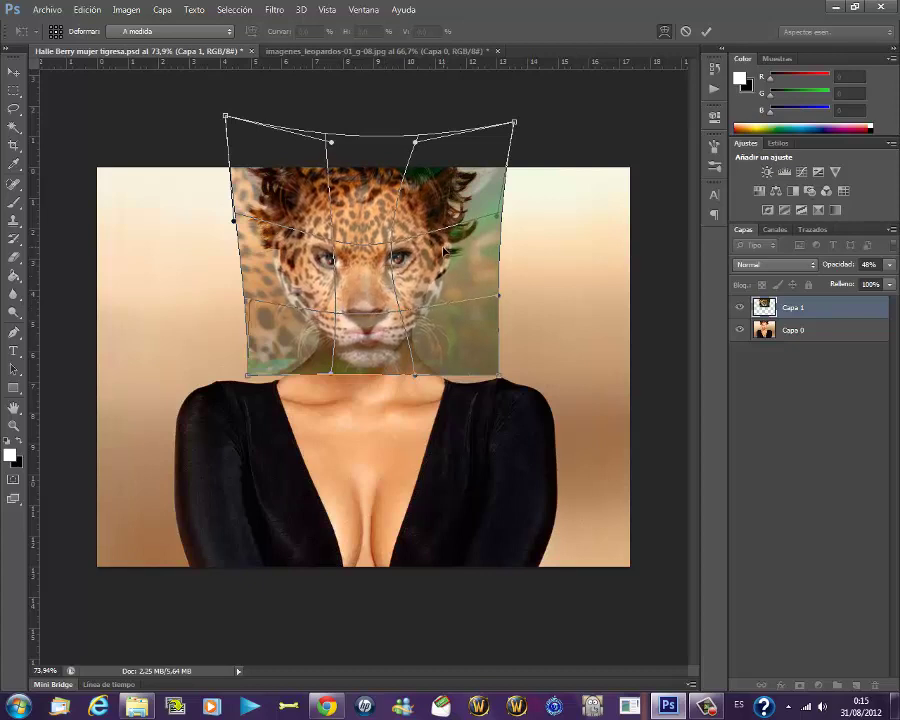
left_click_drag(338, 258, 346, 258)
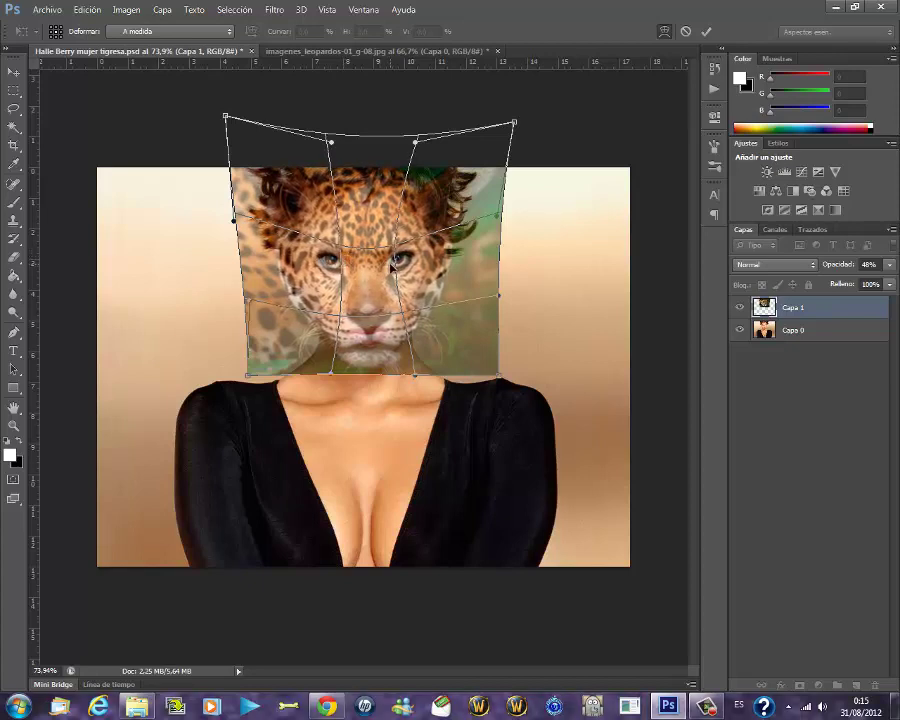
left_click_drag(391, 265, 397, 345)
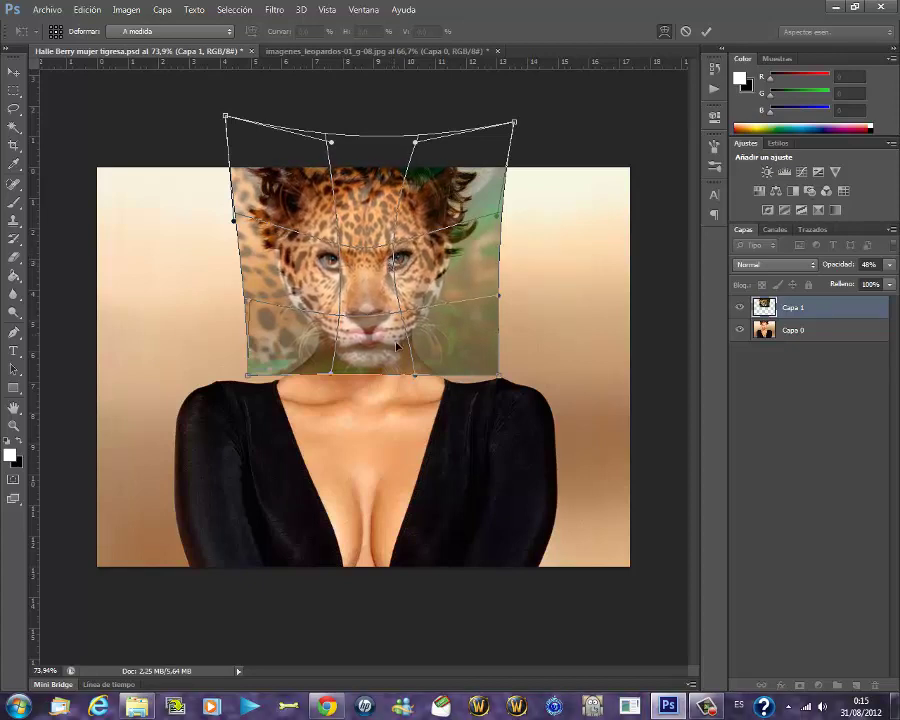
left_click(15, 76)
left_click(423, 272)
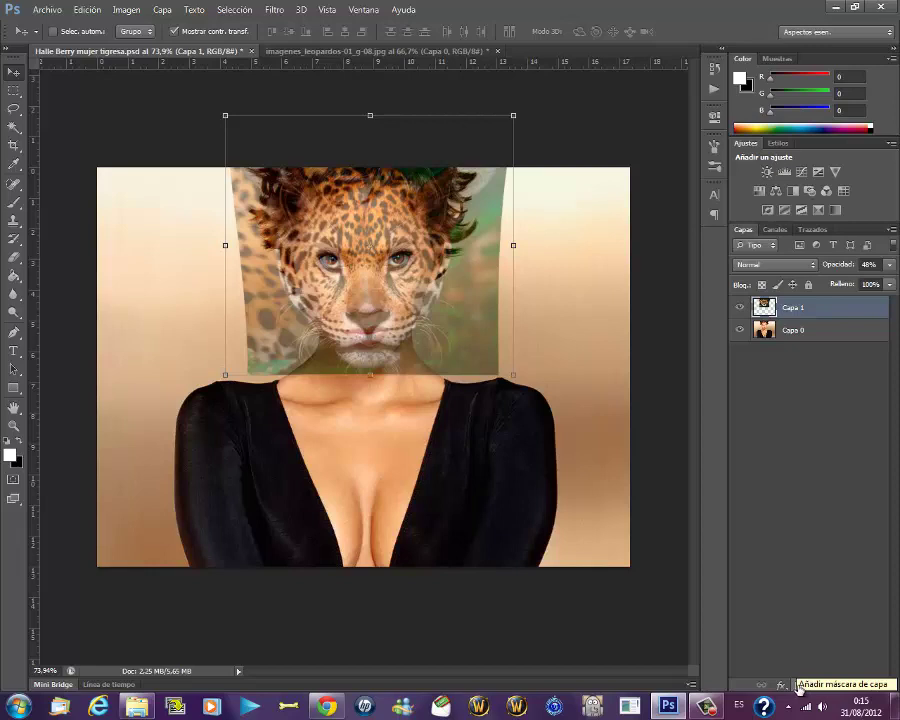
Add an inverted black layer mask to Capa 1, with white foreground and the Brush tool ready
left_click(799, 686)
double_click(797, 309)
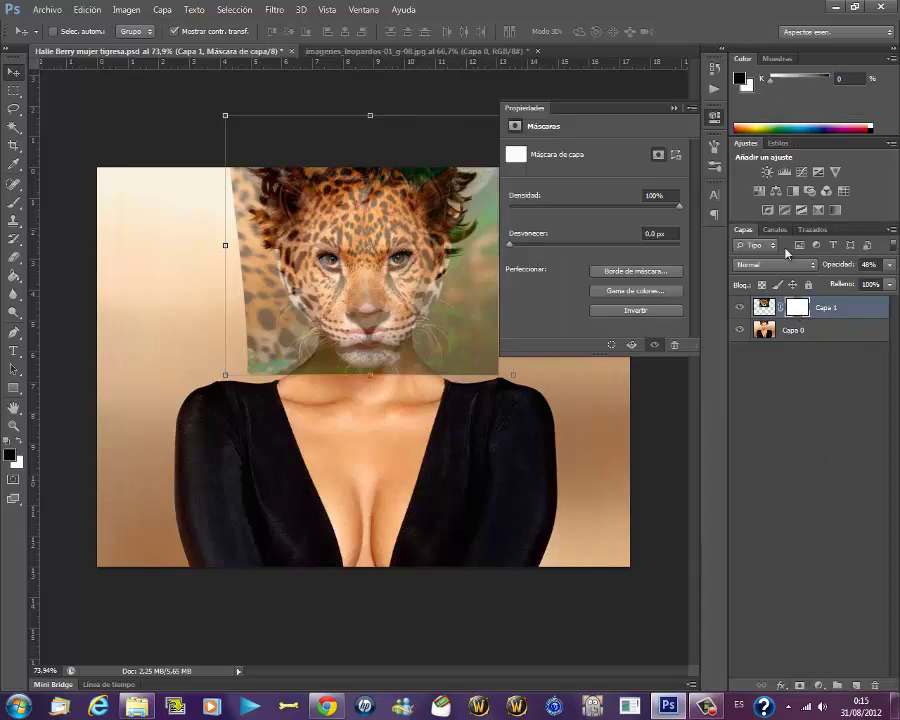
left_click(636, 311)
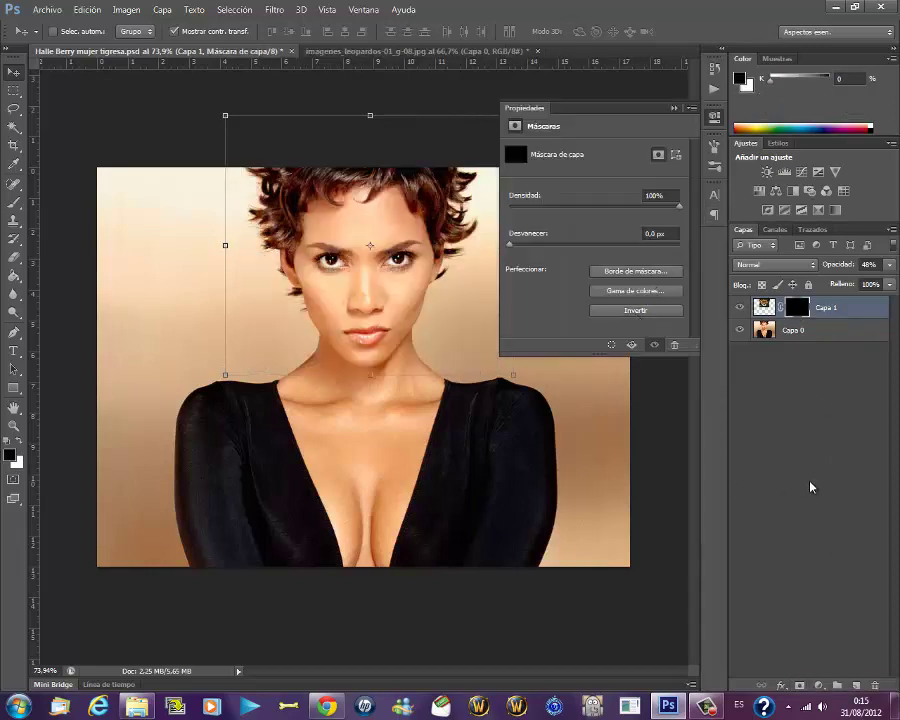
left_click(673, 108)
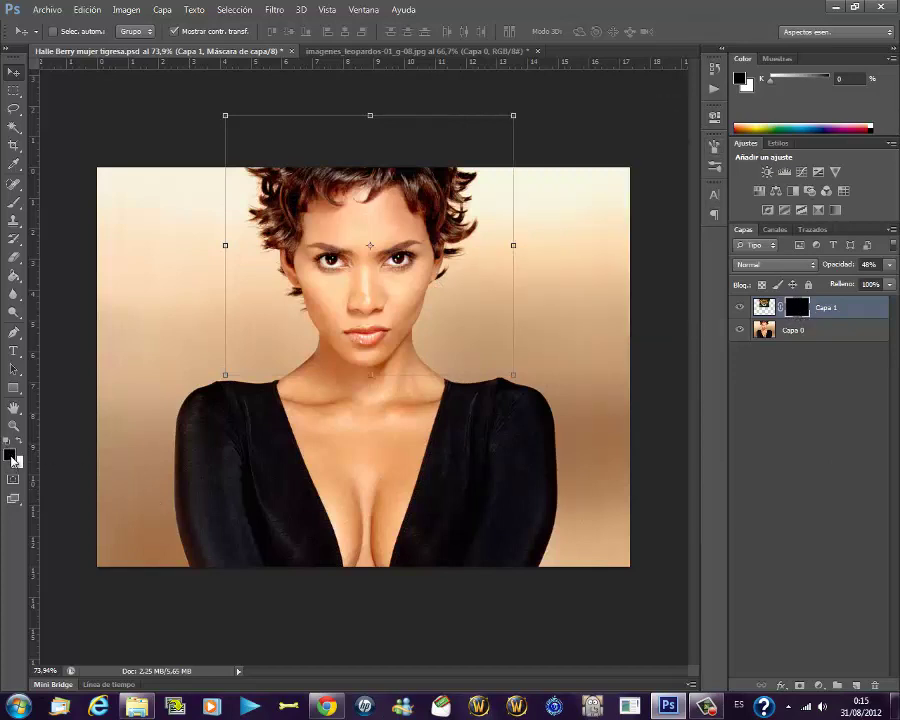
left_click(18, 441)
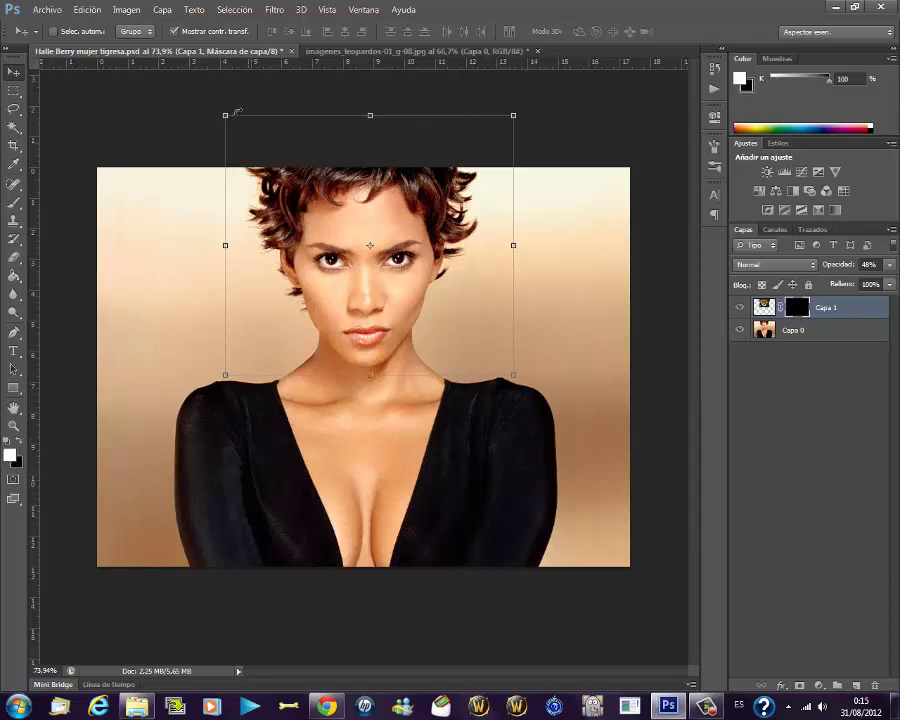
left_click(22, 213)
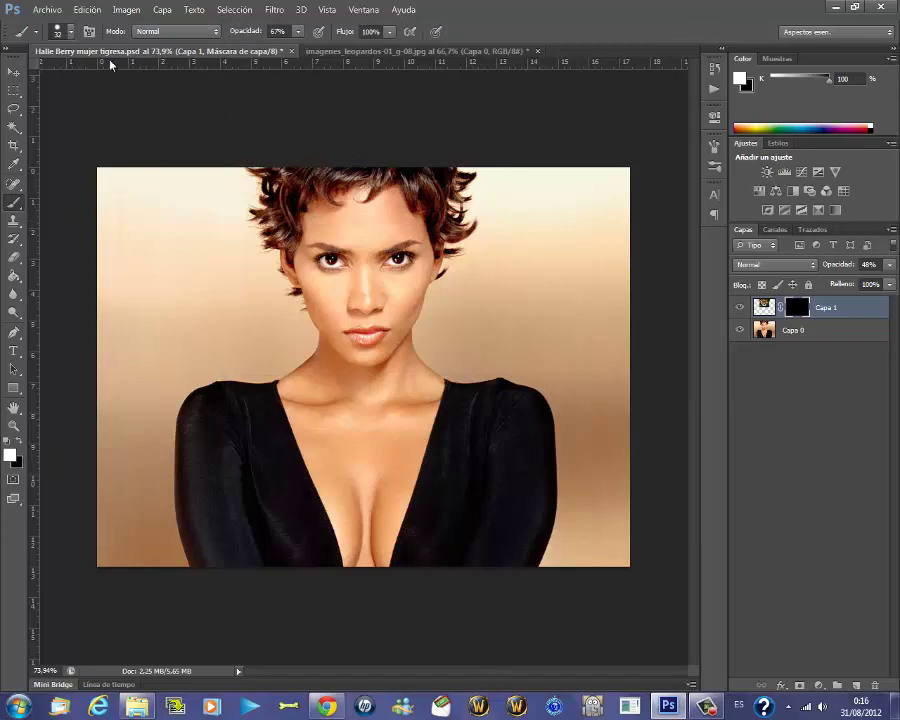
Zoom in and set the brush to 96 px size at 100% opacity
scroll(357, 345, "up", 1)
scroll(360, 366, "up", 1)
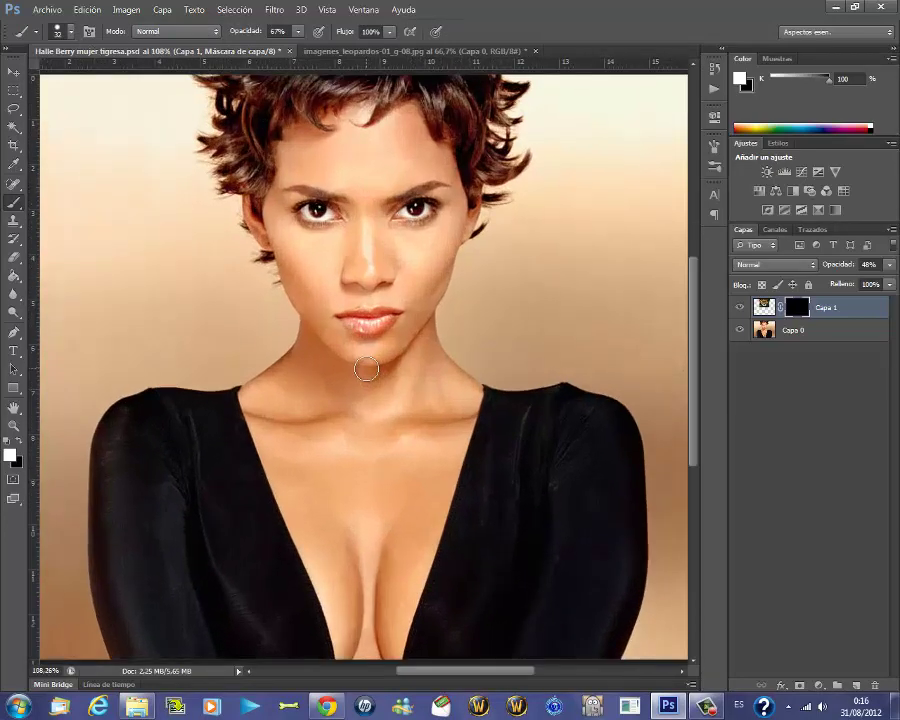
scroll(432, 368, "up", 1)
scroll(622, 373, "up", 1)
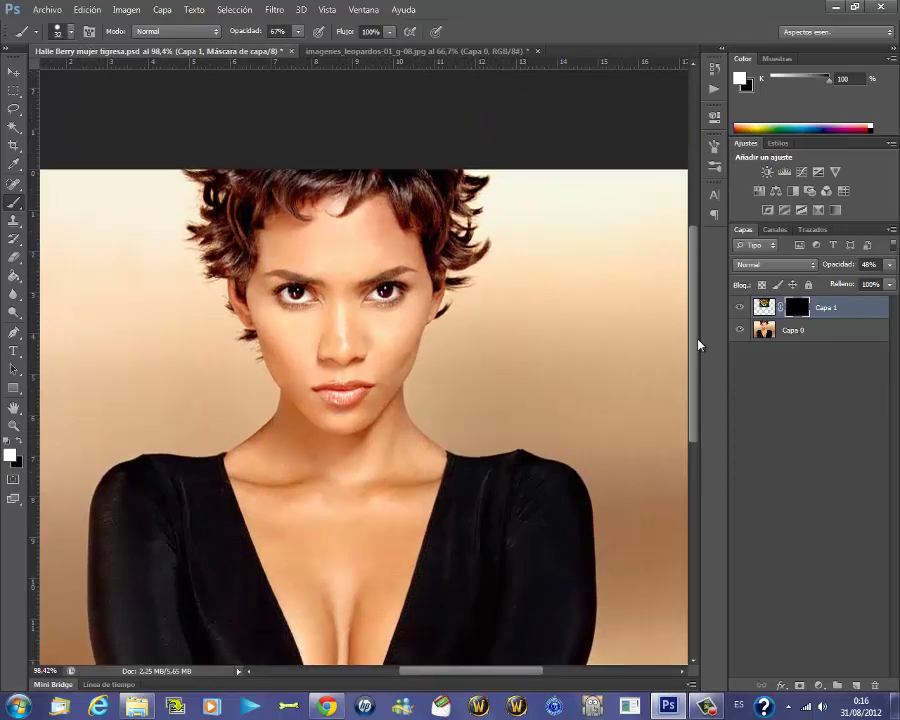
mouse_move(698, 372)
left_mouse_down()
mouse_move(694, 336)
mouse_move(693, 350)
left_mouse_up()
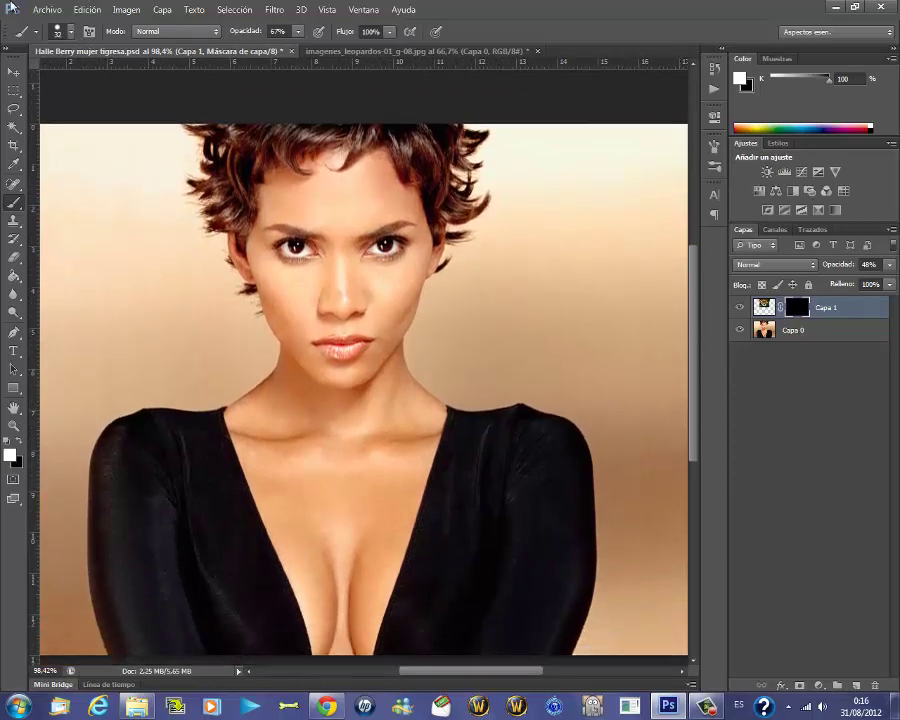
left_click(71, 34)
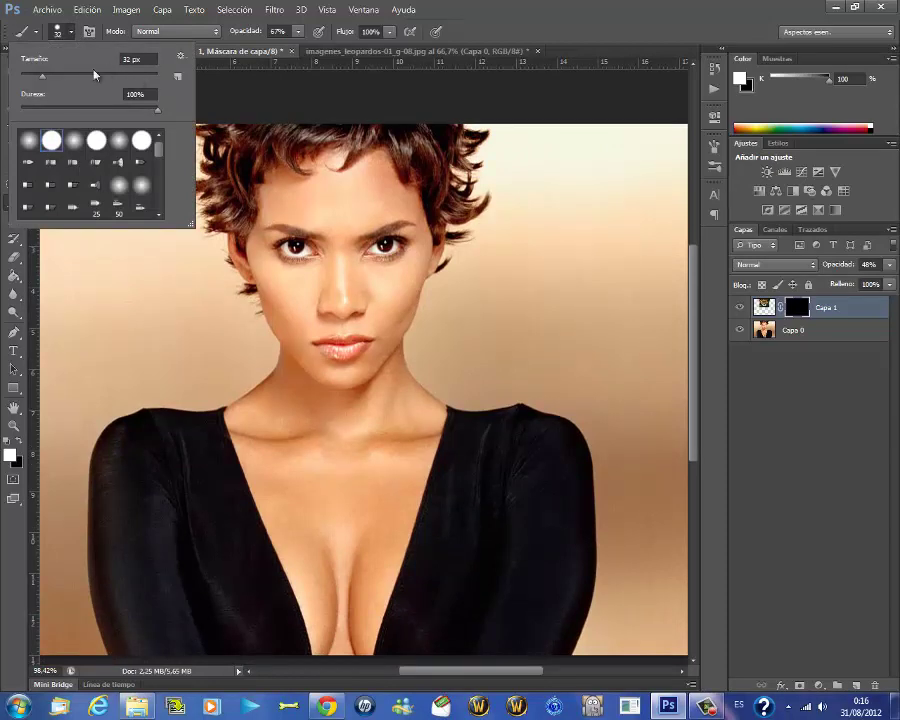
left_click(86, 75)
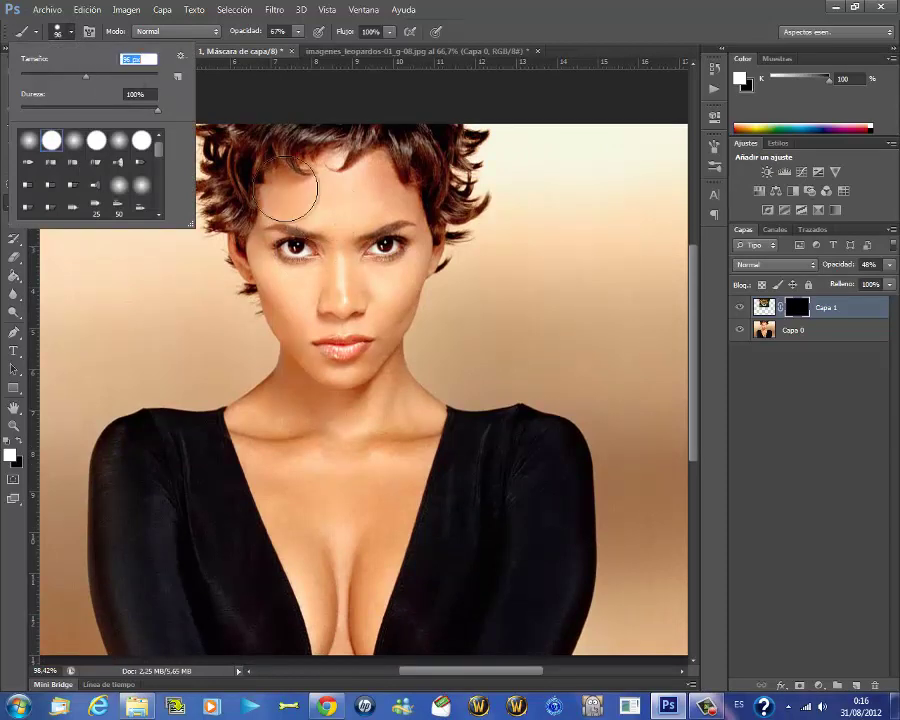
left_click(297, 32)
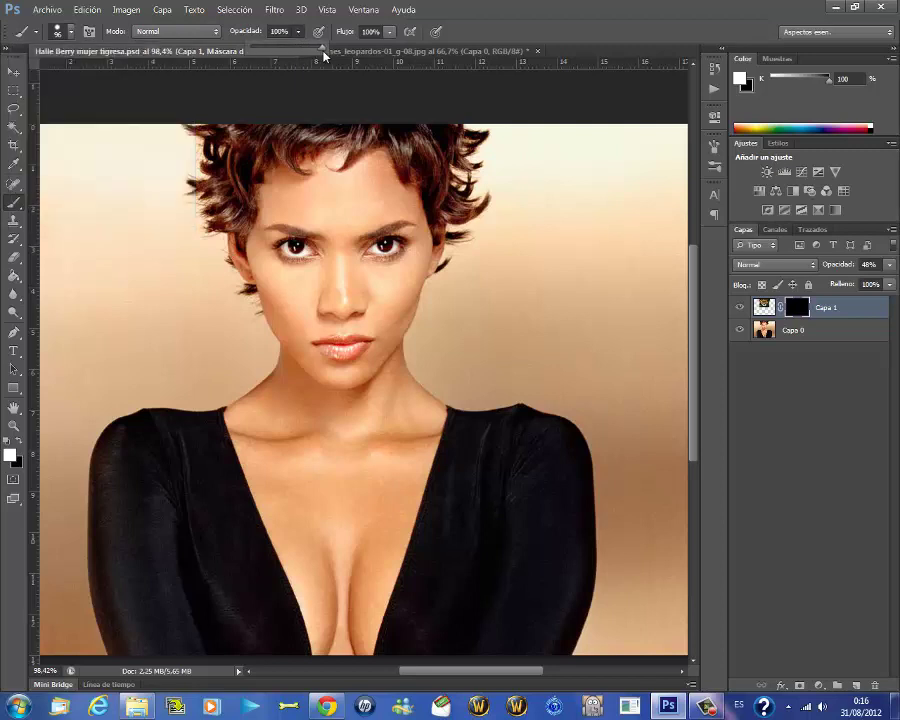
Paint white on the mask to reveal leopard forehead, nose bridge, muzzle and left eye
left_click(890, 266)
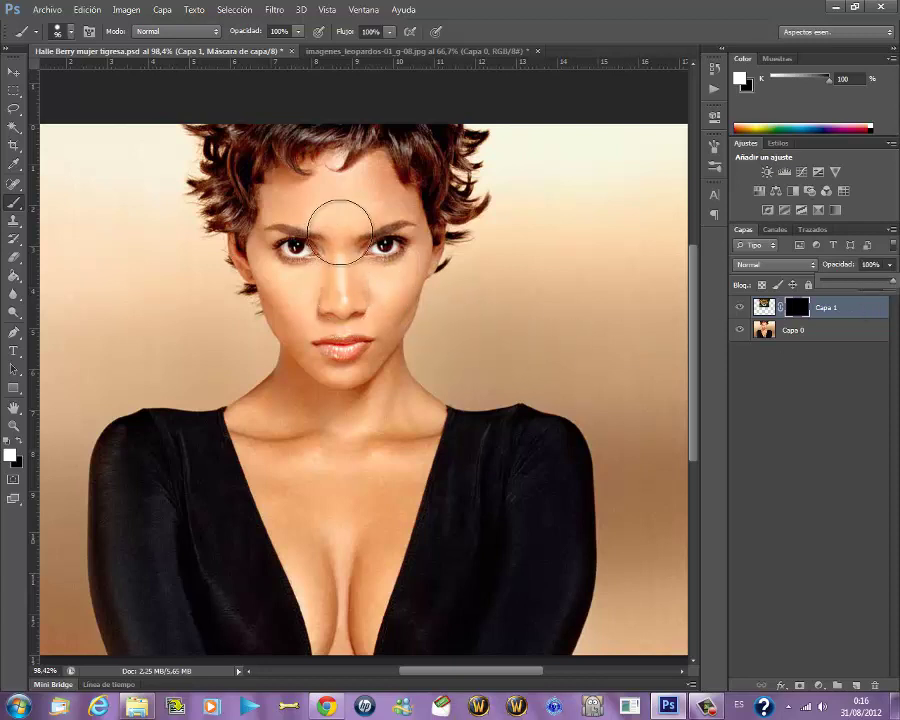
left_click(342, 194)
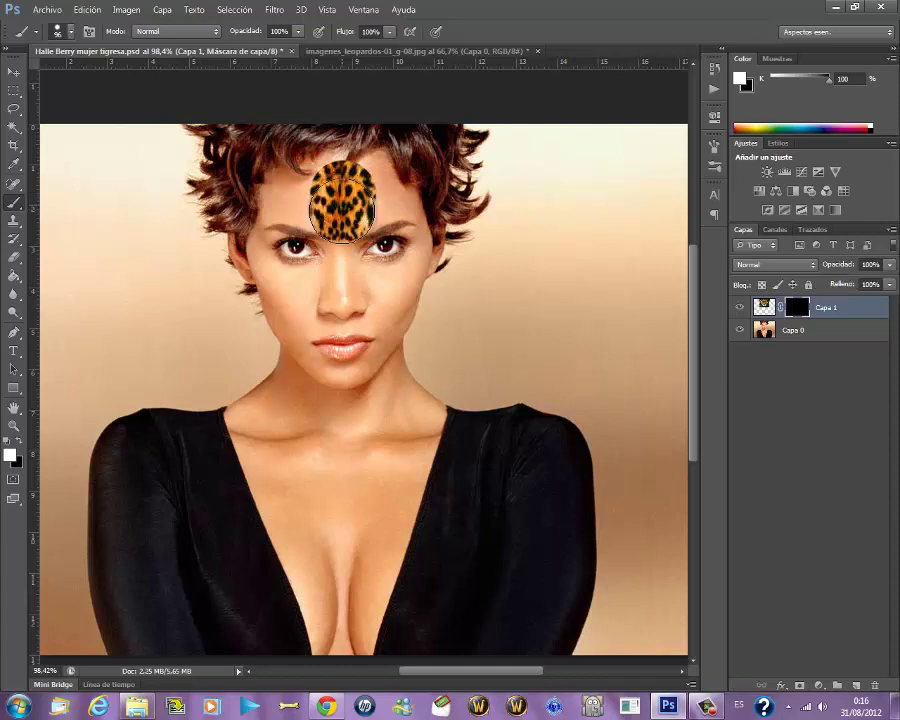
left_click_drag(342, 198, 344, 312)
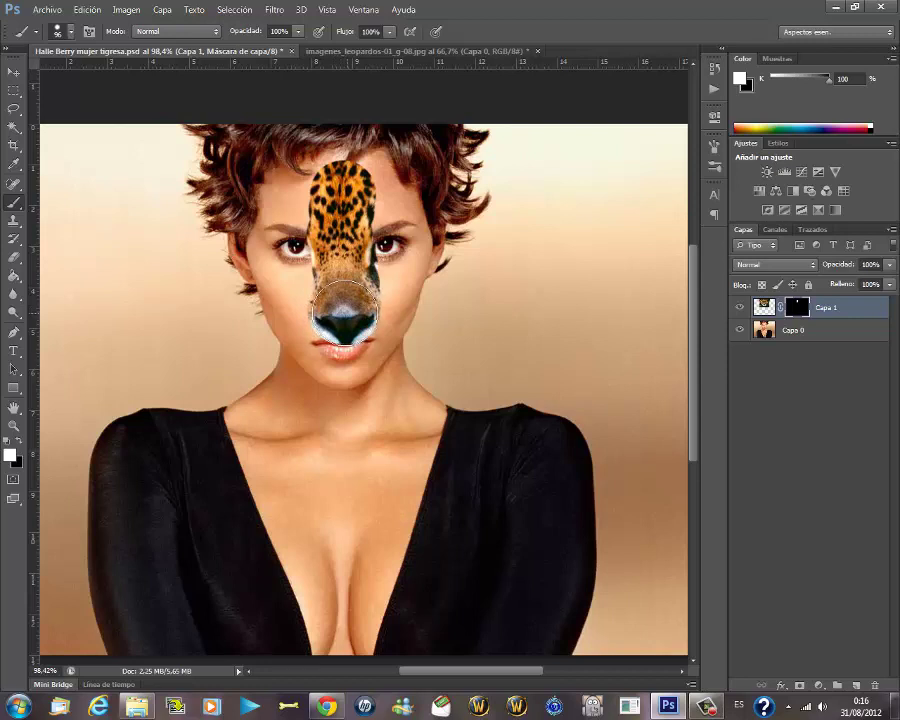
left_click(342, 355)
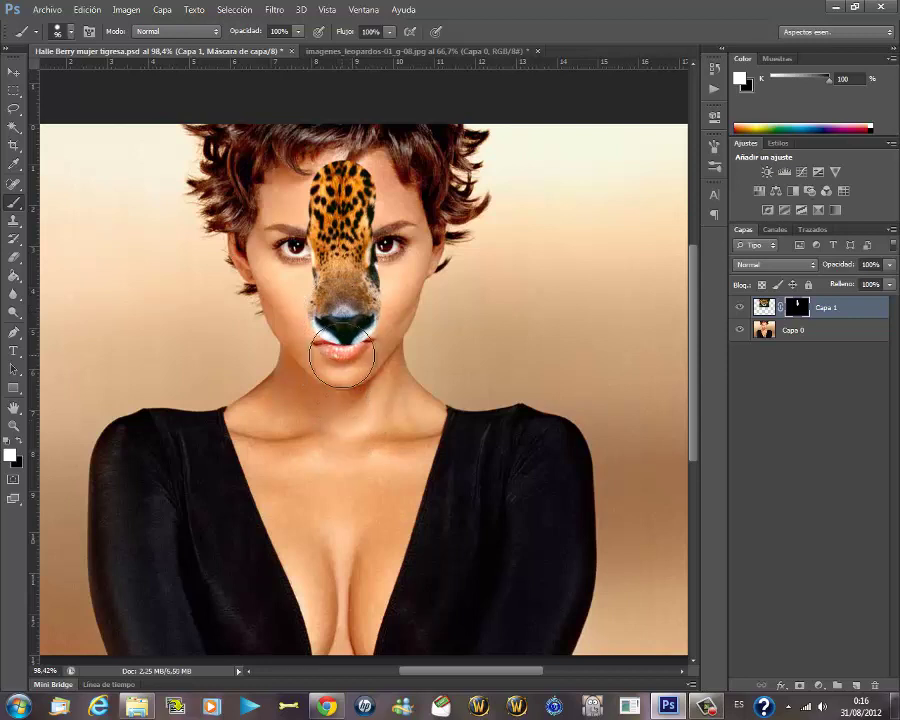
left_click_drag(342, 355, 342, 335)
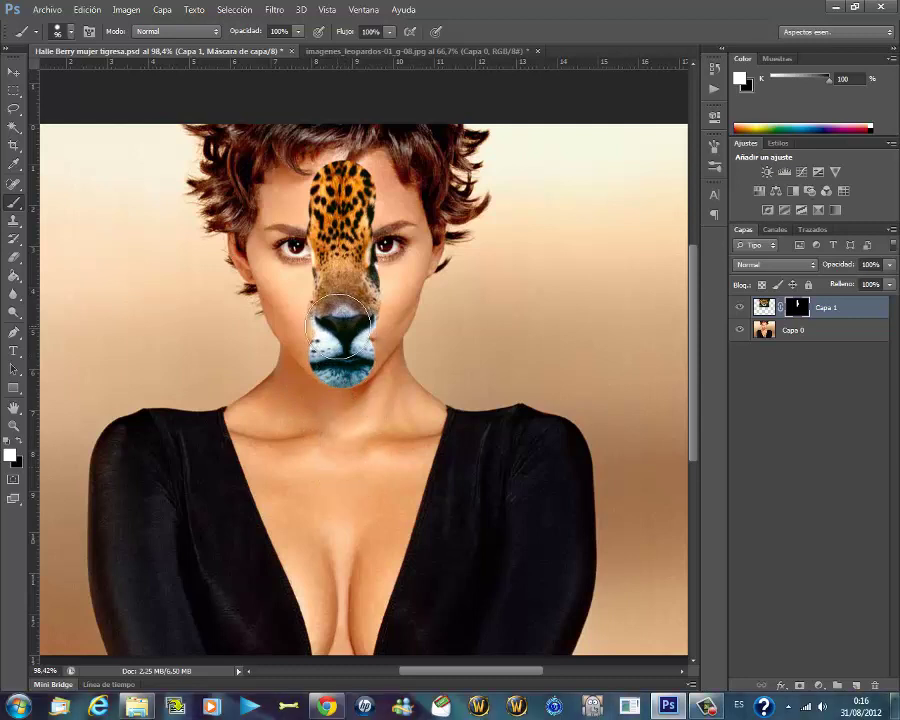
left_click(285, 236)
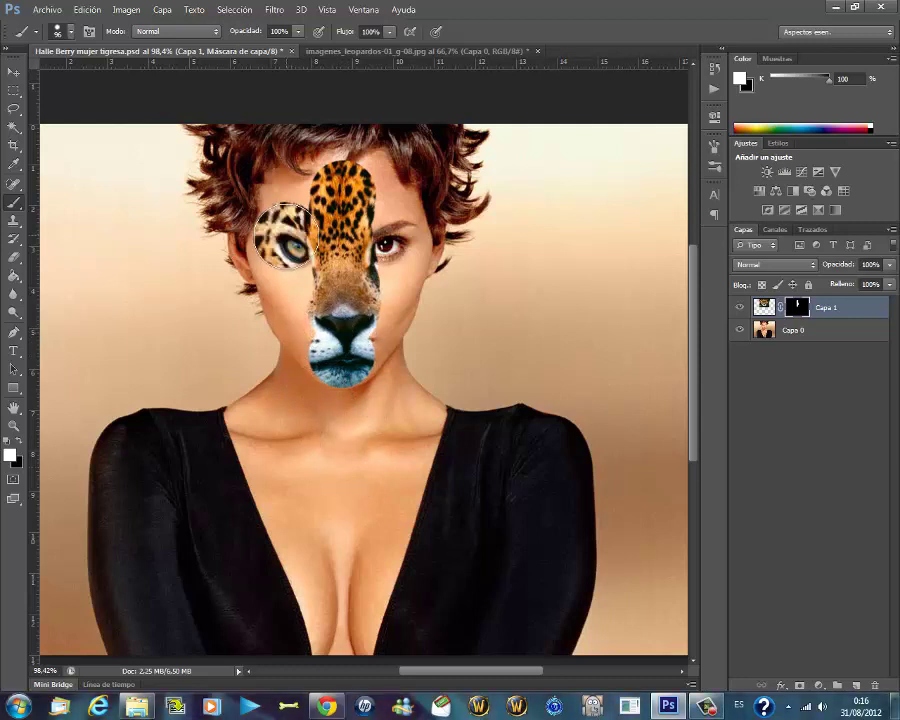
left_click_drag(285, 236, 283, 290)
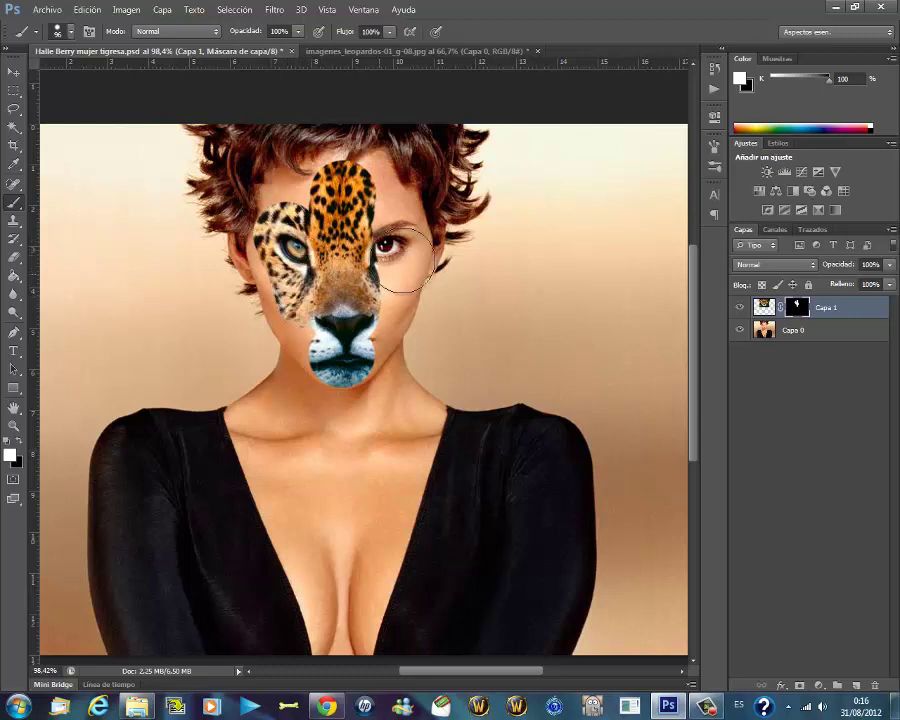
Paint the mask to reveal the jaguar's eye, cheek, left ear and lower-left fur
mouse_move(406, 258)
left_mouse_down()
mouse_move(368, 280)
mouse_move(375, 222)
mouse_move(300, 215)
mouse_move(368, 192)
mouse_move(389, 260)
mouse_move(357, 340)
mouse_move(276, 287)
mouse_move(247, 230)
mouse_move(236, 144)
mouse_move(226, 145)
mouse_move(281, 124)
mouse_move(384, 121)
mouse_move(452, 141)
mouse_move(466, 134)
mouse_move(462, 185)
mouse_move(478, 117)
mouse_move(420, 245)
mouse_move(440, 262)
mouse_move(432, 285)
mouse_move(380, 312)
mouse_move(375, 386)
mouse_move(342, 384)
mouse_move(265, 332)
mouse_move(255, 312)
mouse_move(330, 300)
mouse_move(394, 316)
mouse_move(250, 275)
mouse_move(258, 266)
mouse_move(245, 290)
mouse_move(250, 315)
mouse_move(290, 356)
mouse_move(403, 308)
mouse_move(426, 256)
mouse_move(418, 350)
mouse_move(464, 288)
mouse_move(502, 141)
left_mouse_up()
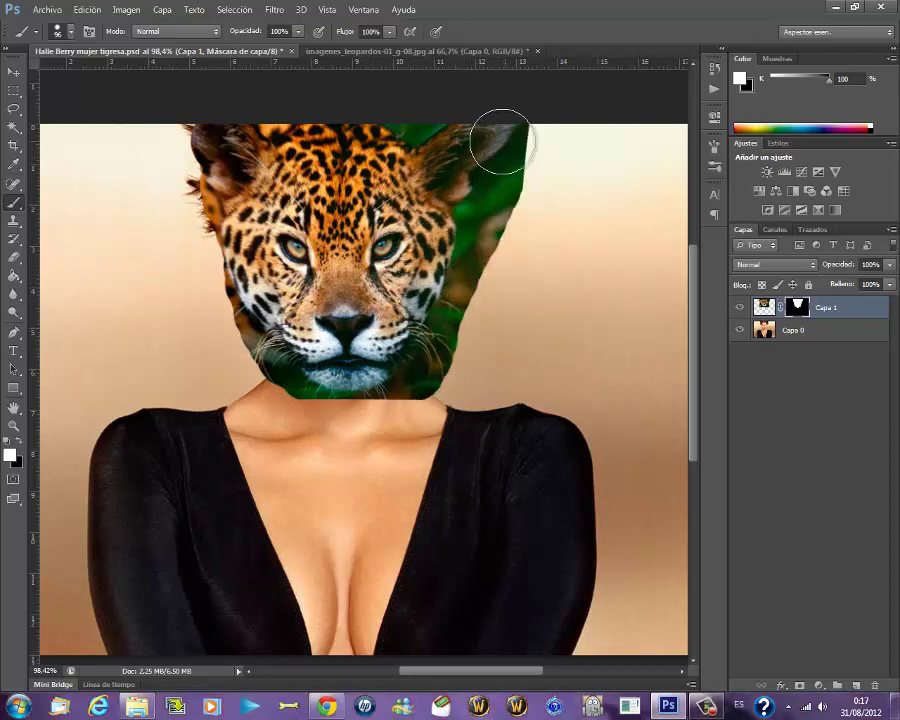
mouse_move(215, 141)
left_mouse_down()
mouse_move(195, 131)
mouse_move(215, 185)
mouse_move(155, 155)
mouse_move(201, 236)
left_mouse_up()
left_click_drag(215, 268, 212, 335)
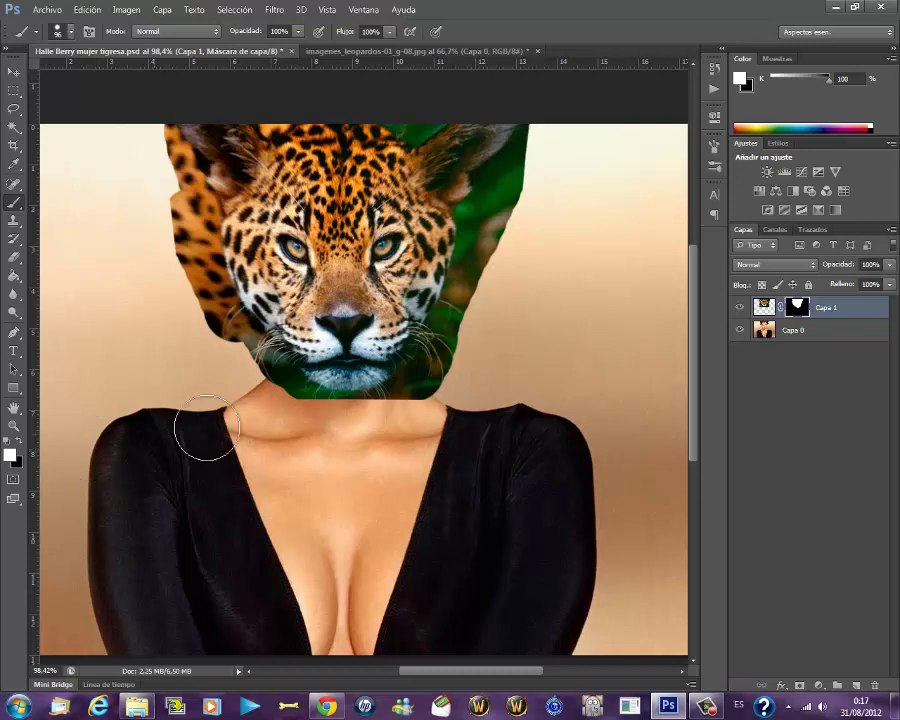
mouse_move(237, 368)
left_mouse_down()
mouse_move(245, 360)
mouse_move(249, 373)
left_mouse_up()
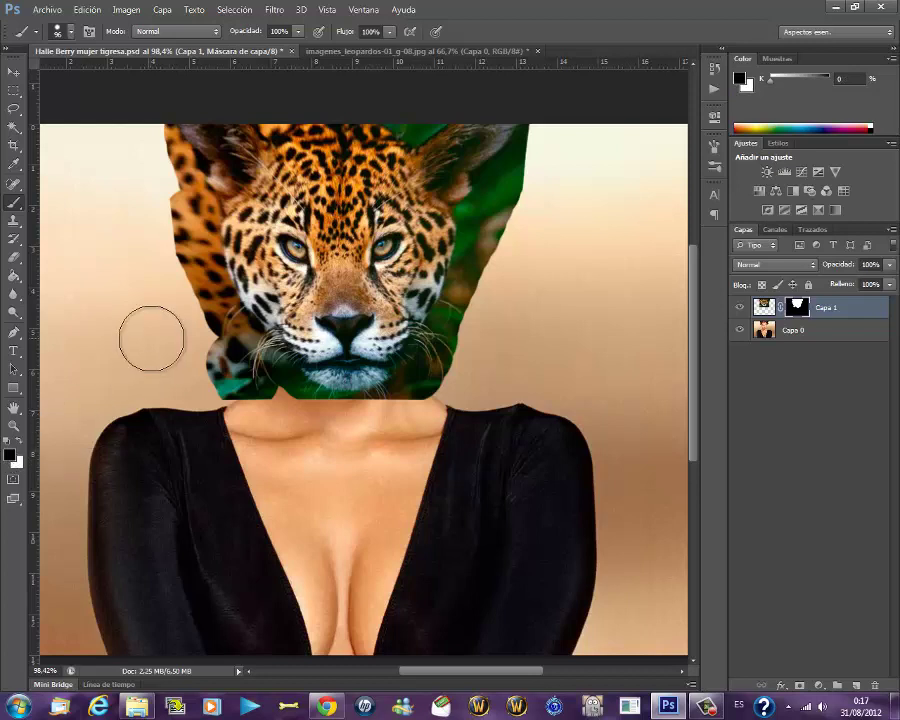
Brush black on the mask to hide stray fur and green jungle around the head and jaw
left_click_drag(143, 115, 164, 188)
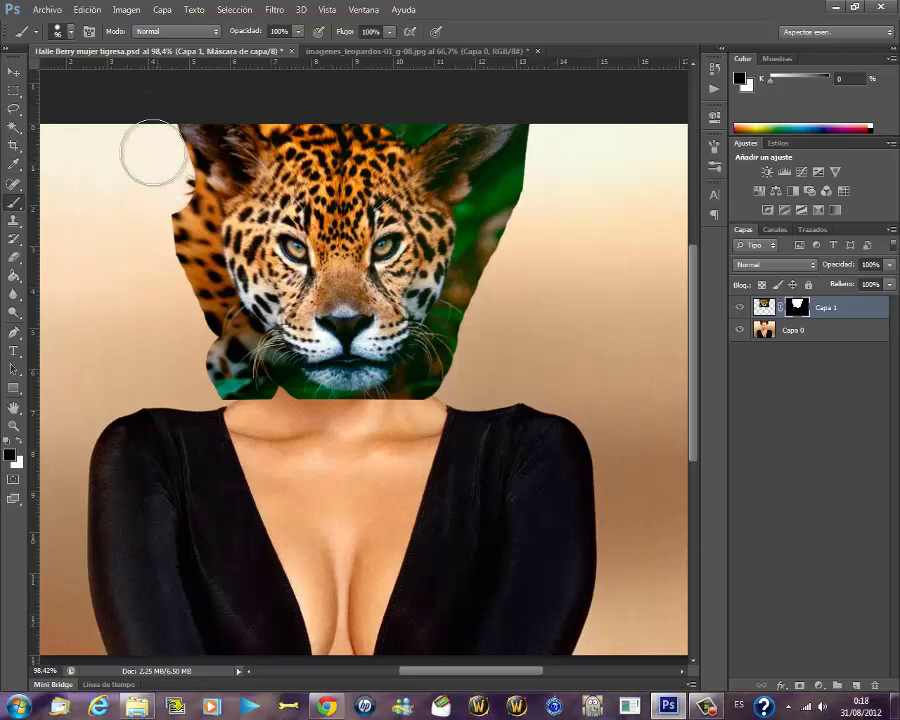
mouse_move(156, 166)
left_mouse_down()
mouse_move(170, 200)
mouse_move(168, 173)
mouse_move(183, 245)
mouse_move(186, 215)
mouse_move(181, 240)
mouse_move(193, 293)
mouse_move(185, 255)
mouse_move(220, 360)
mouse_move(210, 350)
left_mouse_up()
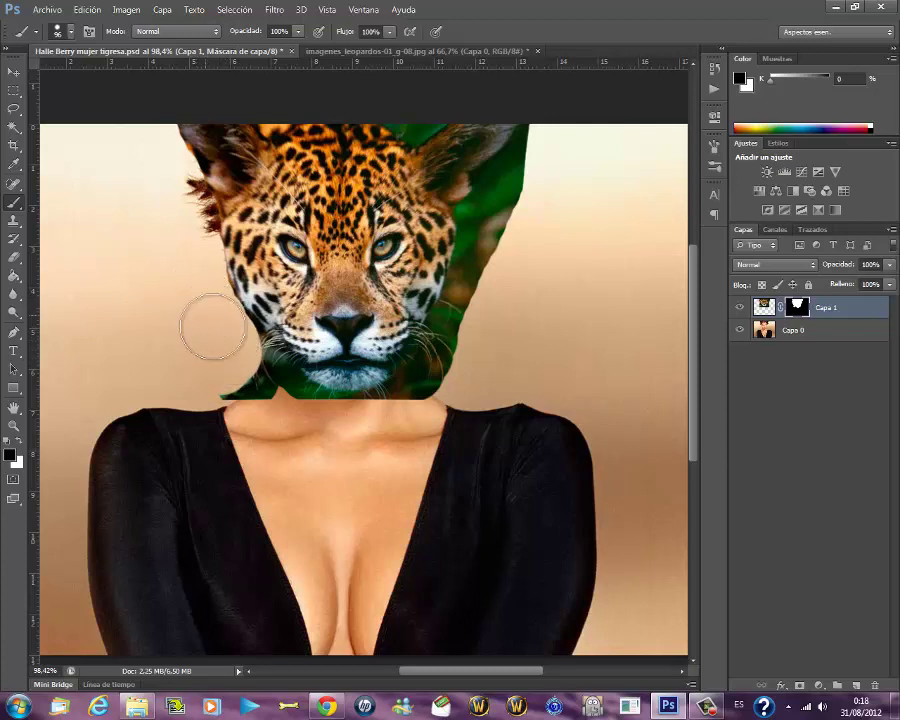
mouse_move(201, 372)
left_mouse_down()
mouse_move(218, 380)
mouse_move(222, 368)
left_mouse_up()
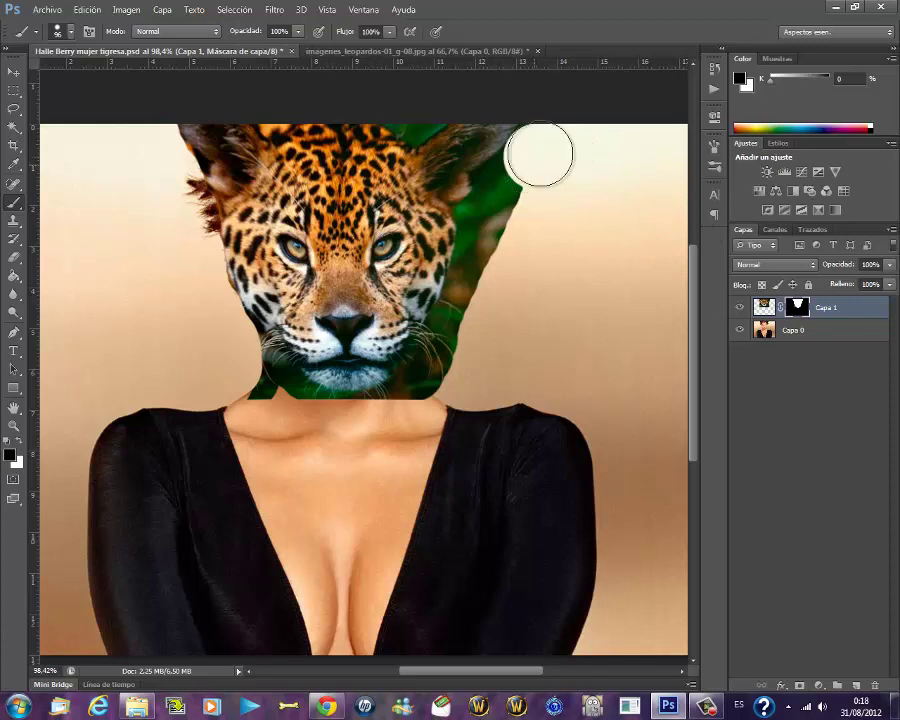
mouse_move(546, 140)
left_mouse_down()
mouse_move(520, 177)
mouse_move(460, 366)
mouse_move(406, 414)
mouse_move(236, 392)
left_mouse_up()
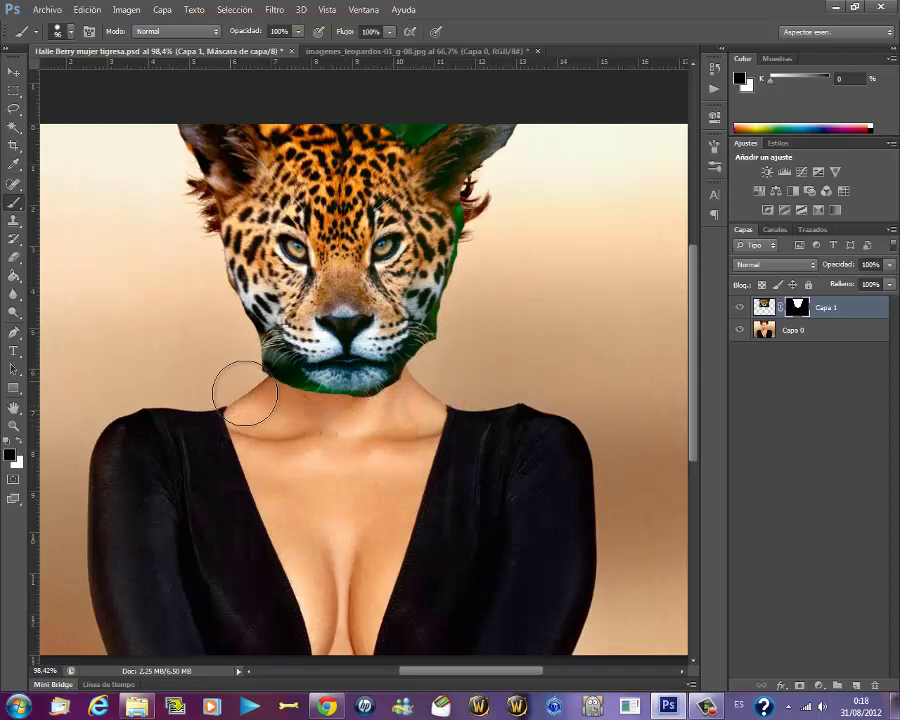
left_click_drag(236, 392, 272, 398)
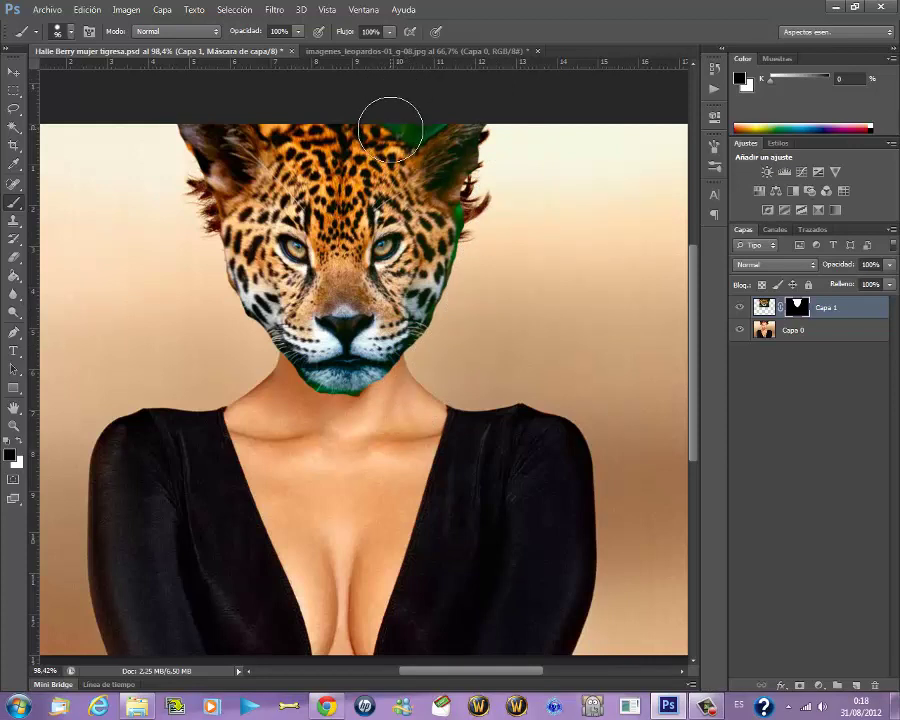
mouse_move(390, 130)
left_mouse_down()
mouse_move(343, 120)
mouse_move(148, 140)
left_mouse_up()
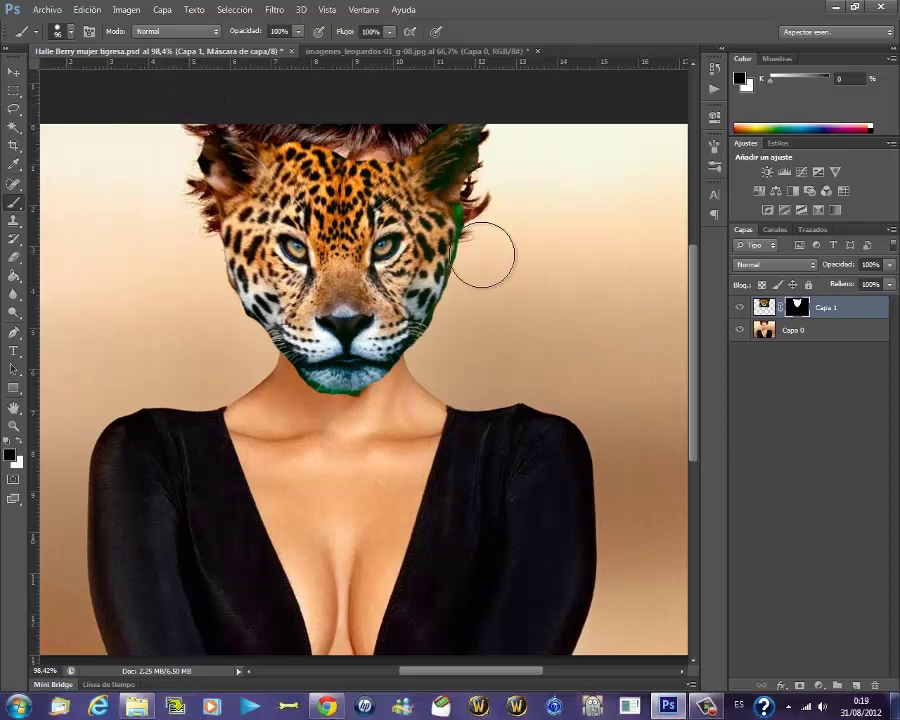
mouse_move(484, 255)
left_mouse_down()
mouse_move(414, 386)
mouse_move(373, 414)
mouse_move(287, 398)
left_mouse_up()
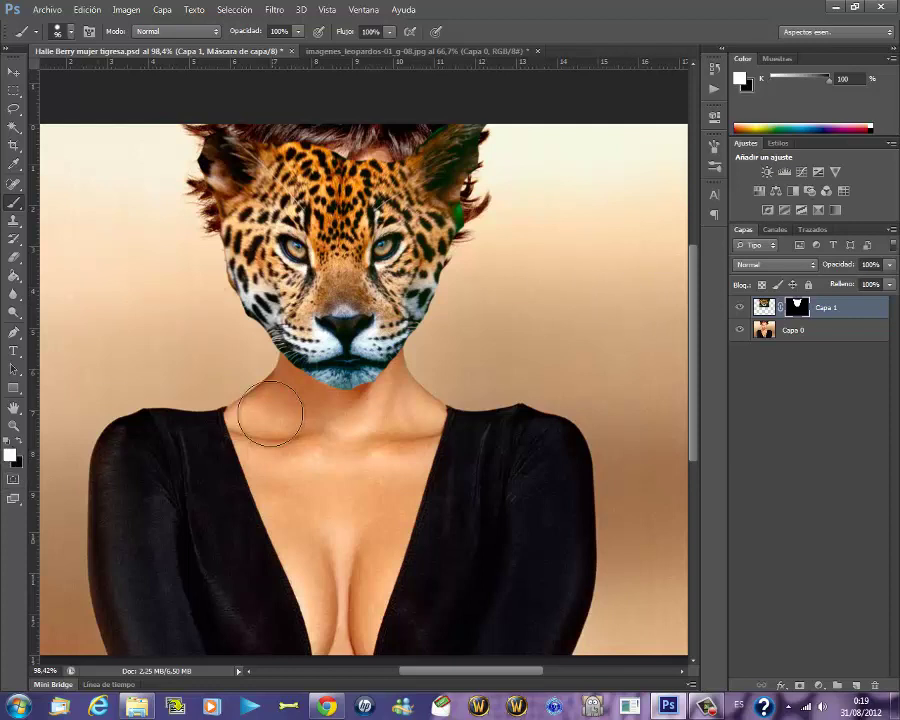
Reduce the brush size to 59 px
left_click(72, 32)
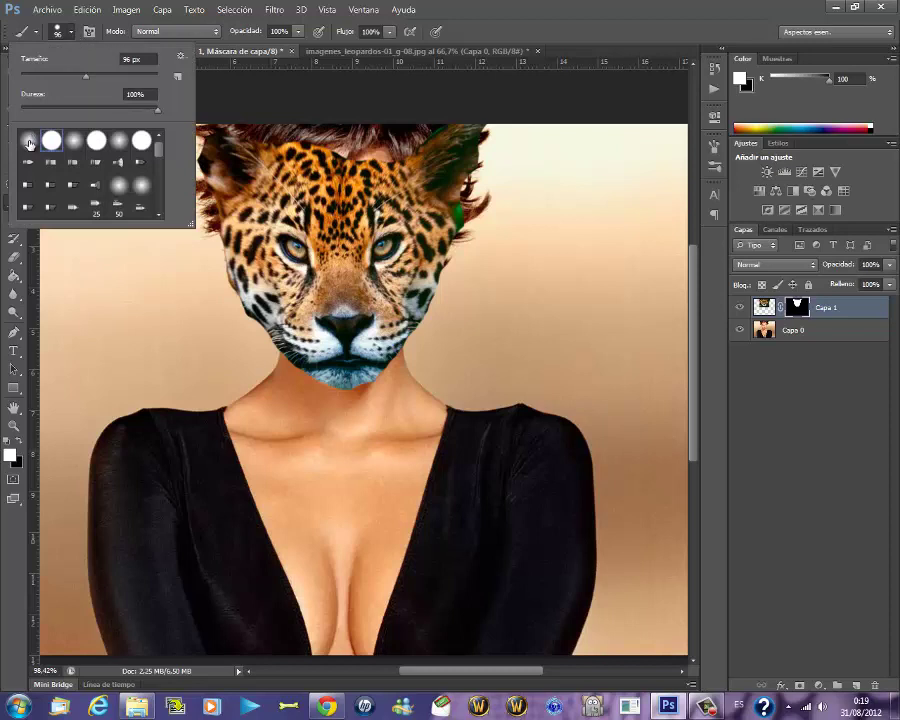
left_click_drag(76, 78, 60, 77)
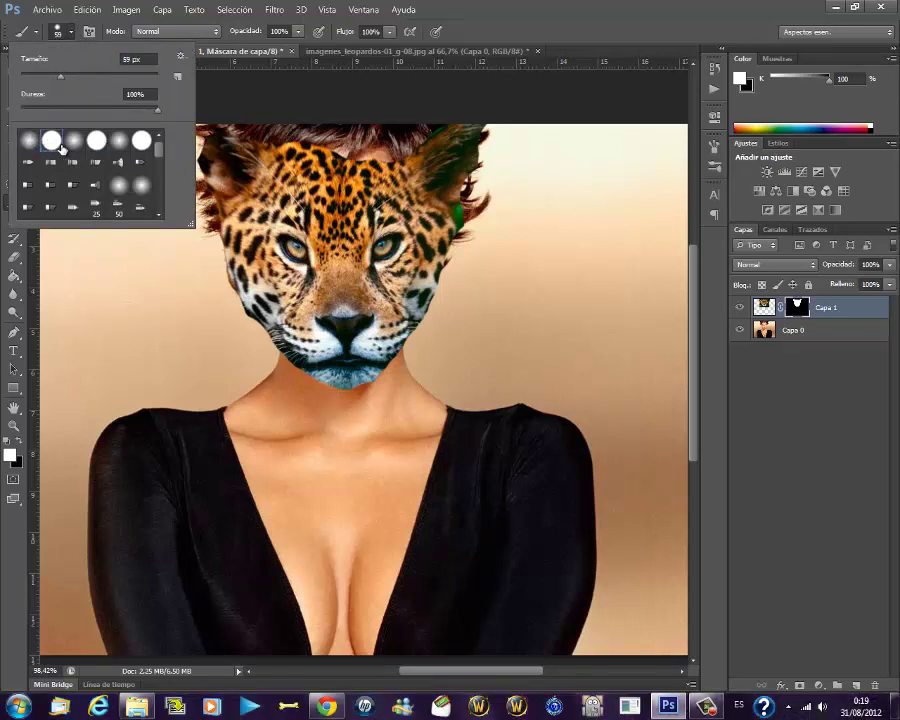
left_click(390, 167)
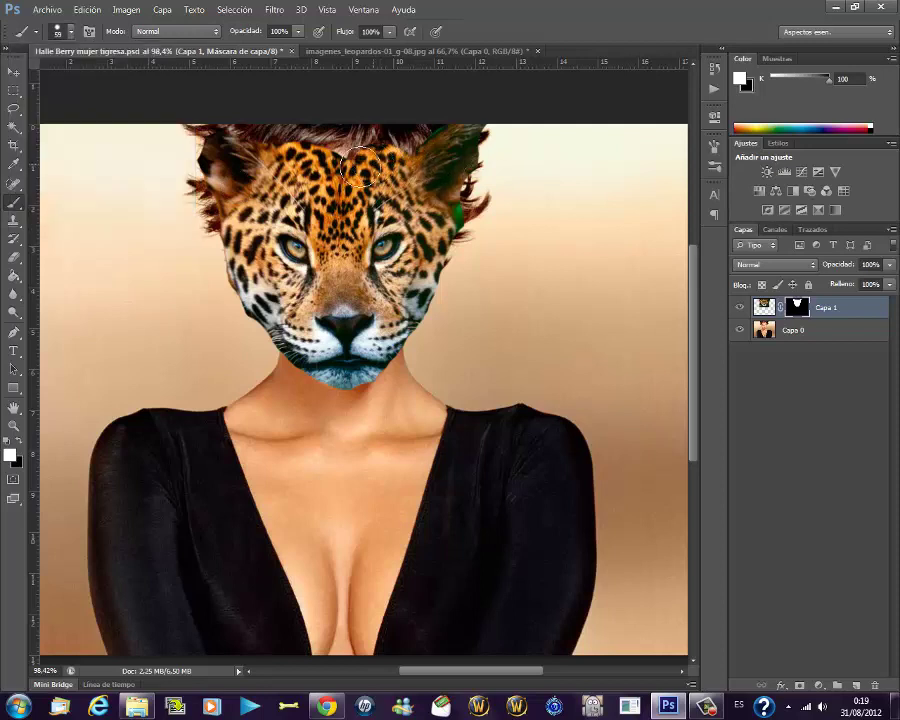
Restore fur along the head top and ear edges, undoing a stray patch beside the ear
left_click_drag(398, 140, 283, 141)
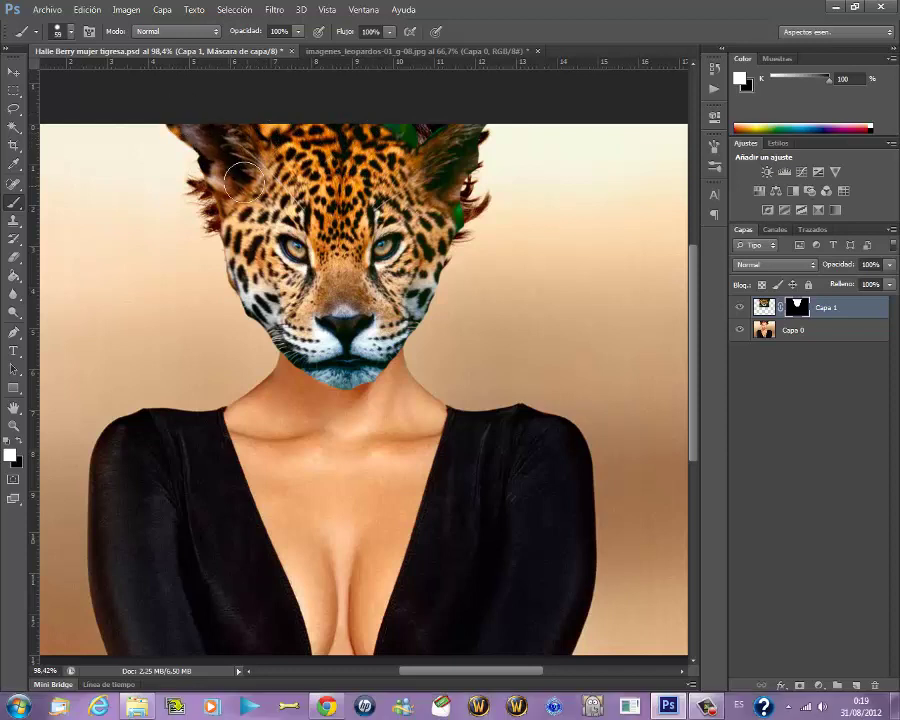
left_click_drag(192, 129, 211, 167)
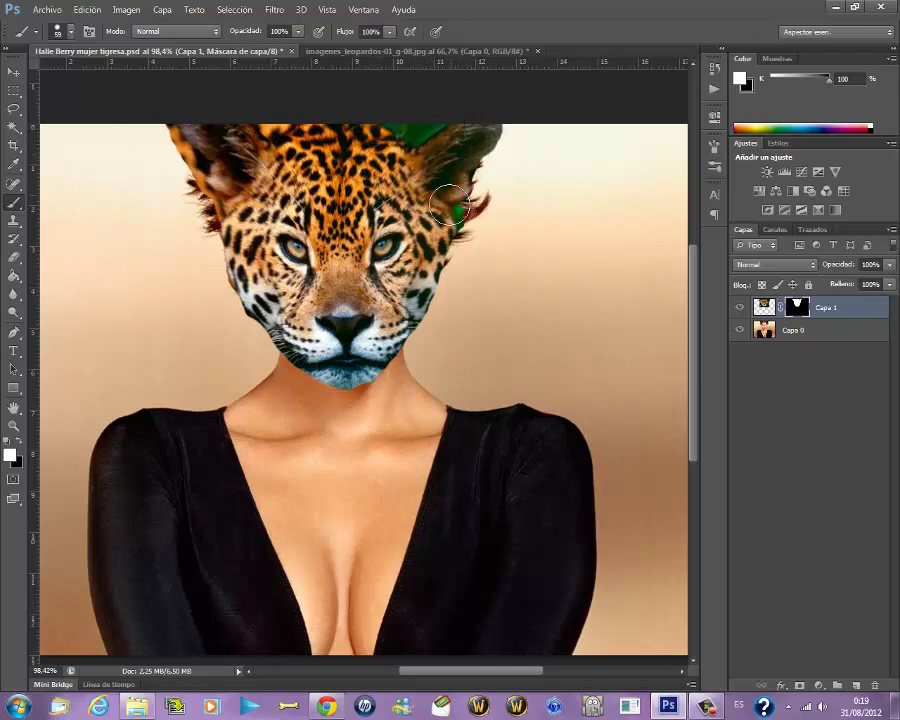
left_click_drag(458, 183, 482, 138)
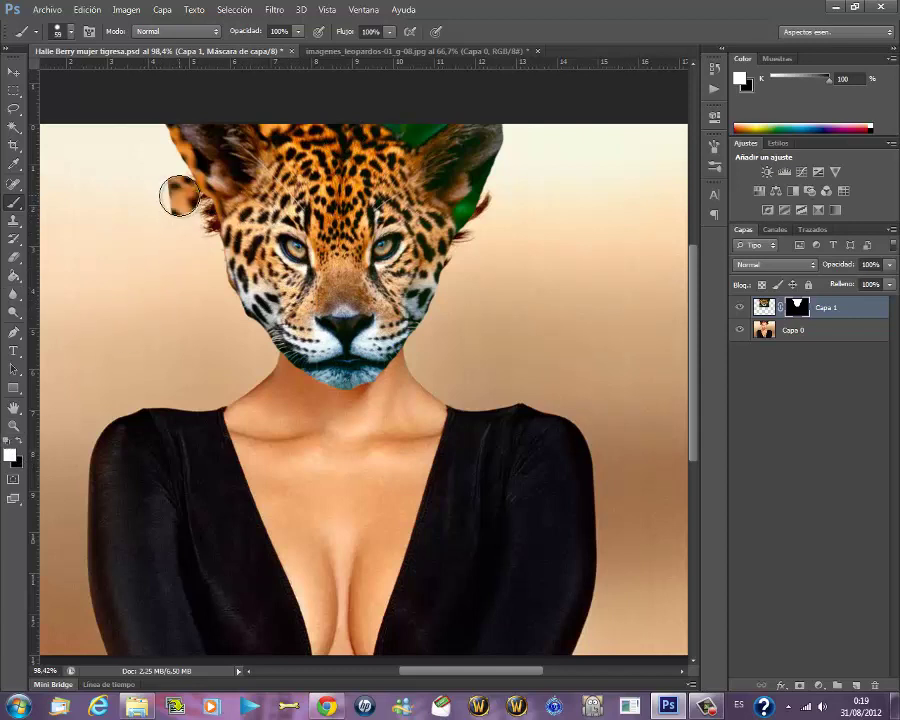
left_click_drag(173, 193, 178, 192)
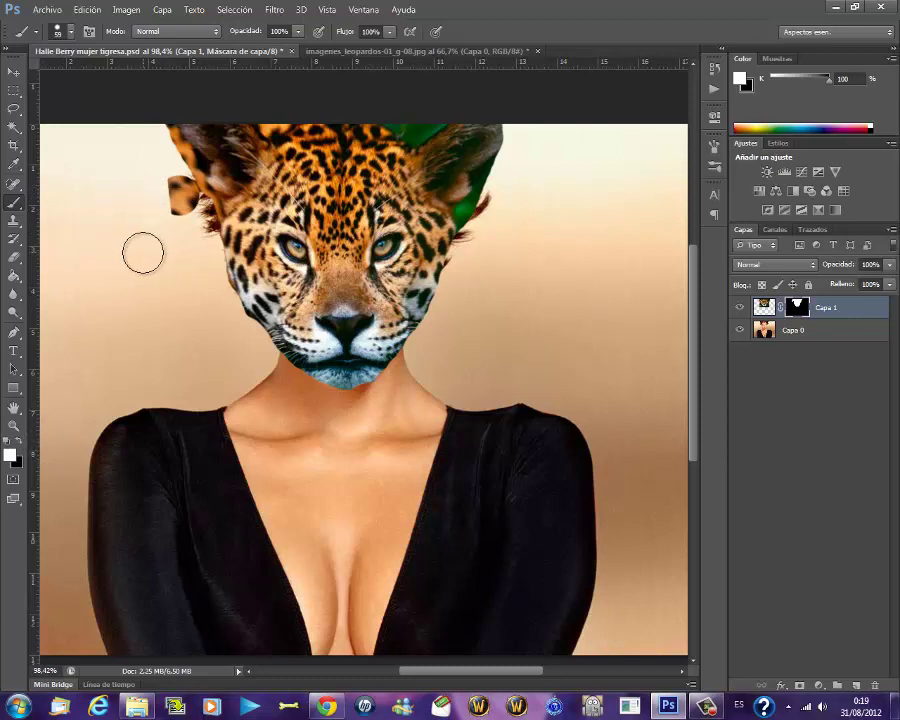
key("ctrl+z")
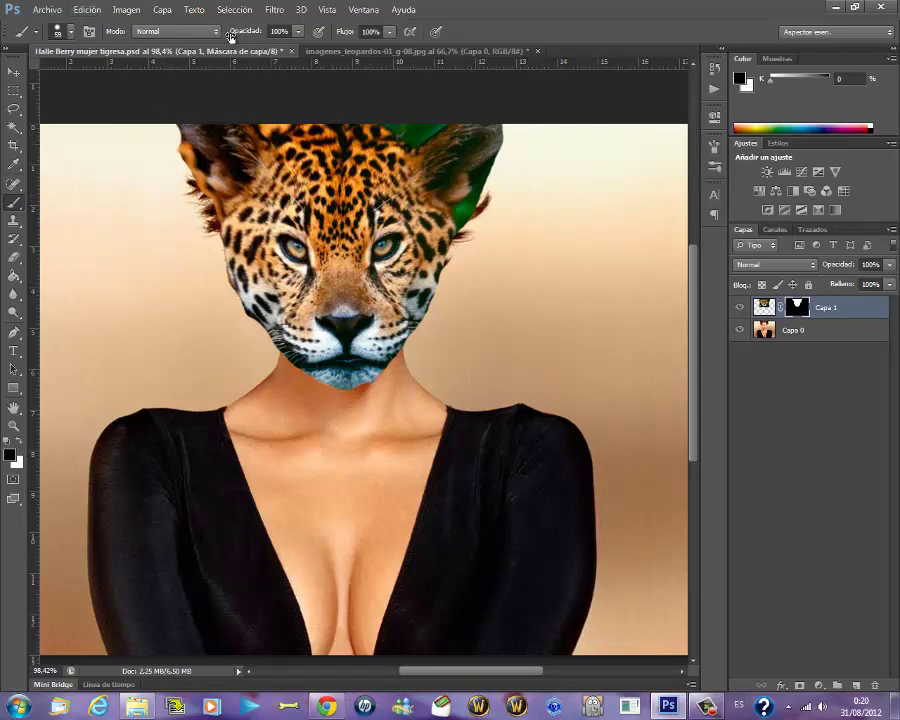
Set the brush Opacidad in the options bar to 59%
left_click(298, 33)
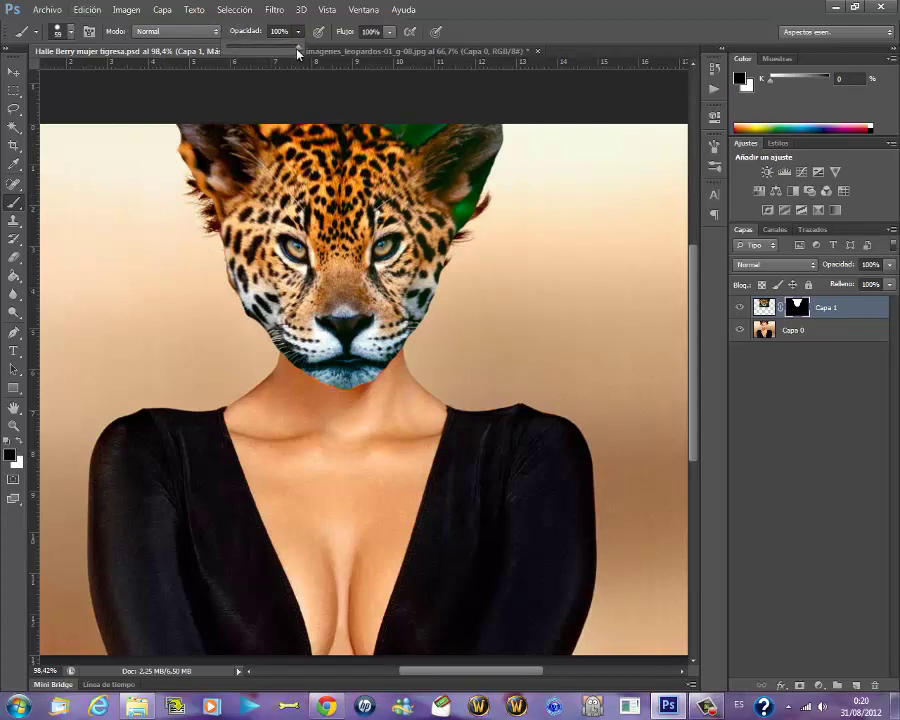
left_click_drag(270, 55, 270, 55)
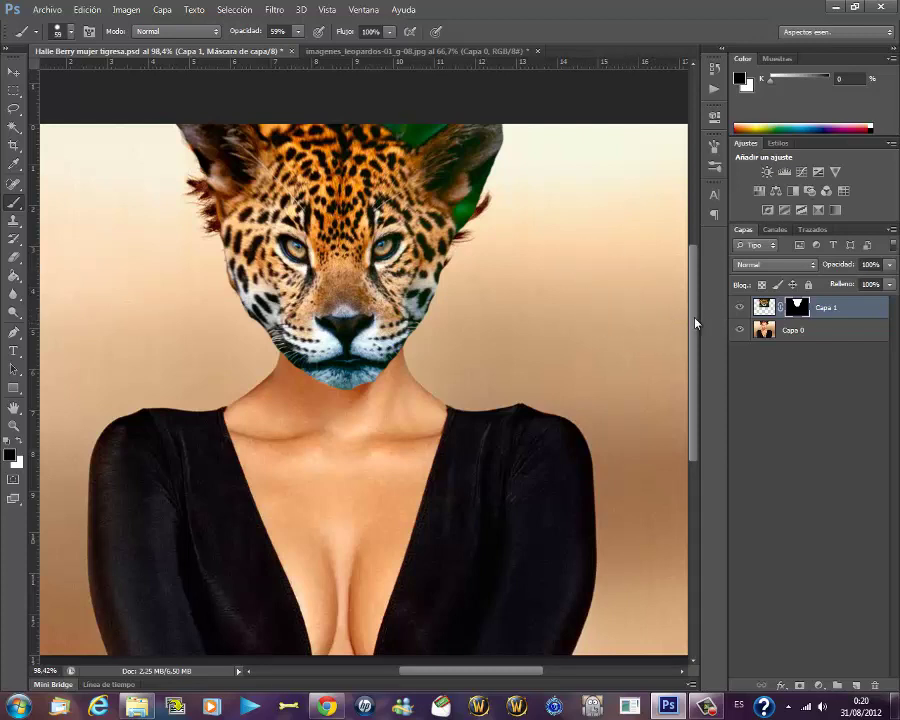
left_click_drag(696, 323, 694, 356)
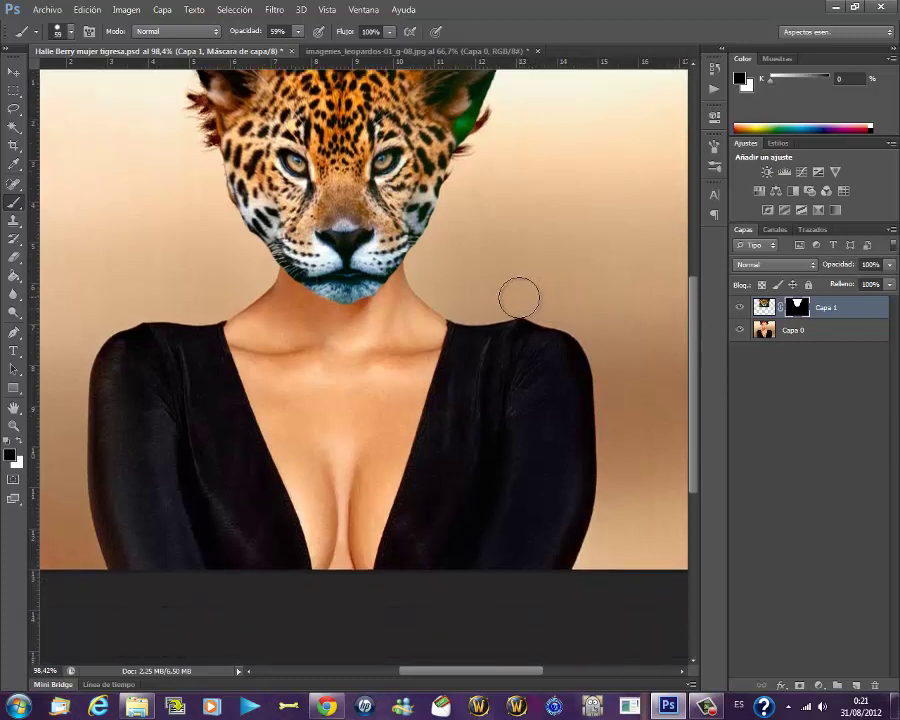
mouse_move(694, 300)
left_mouse_down()
mouse_move(691, 228)
mouse_move(694, 267)
left_mouse_up()
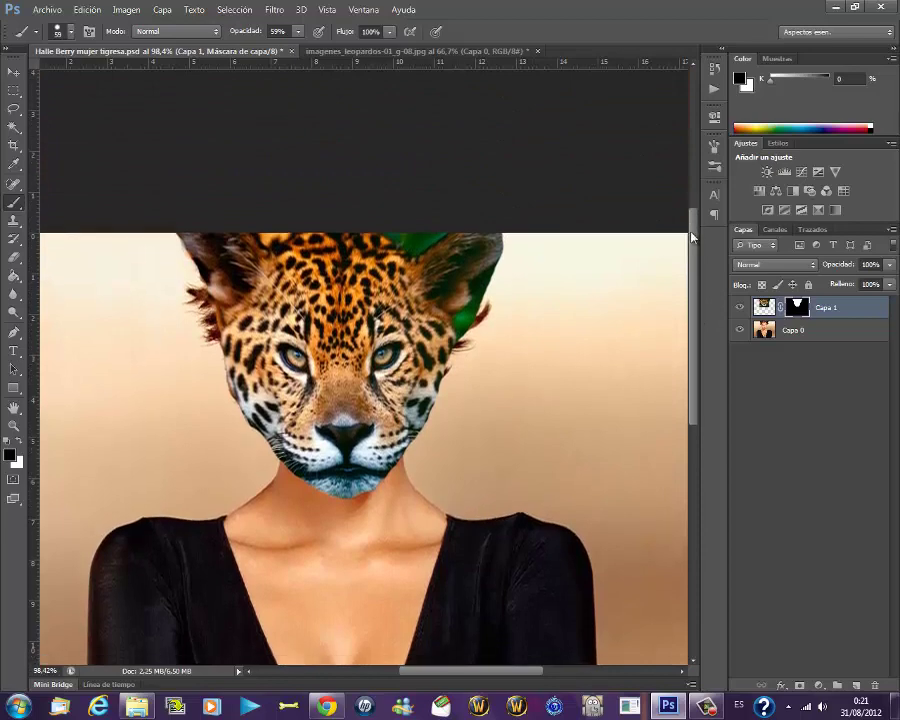